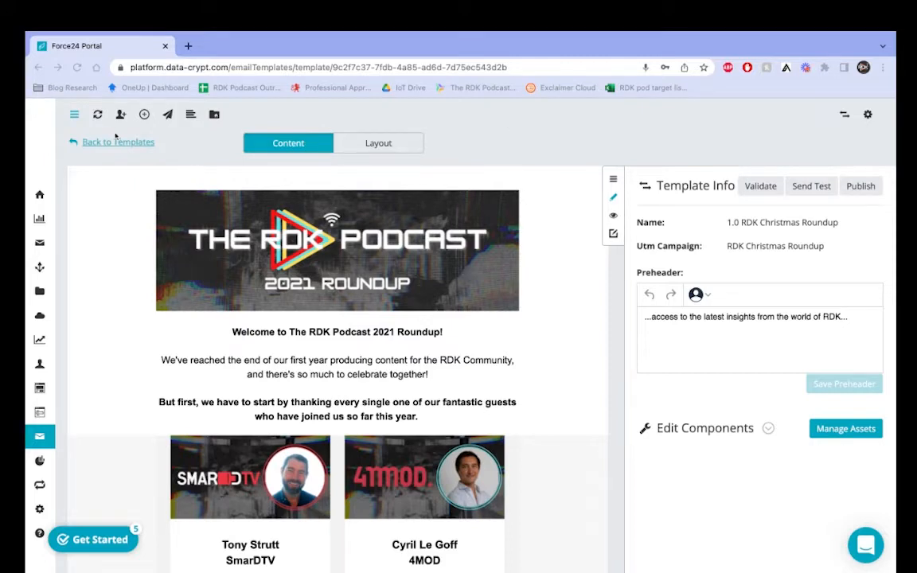
# Step: Switch to layout mode and drop an Image snippet above the RDK Podcast 2021 Roundup banner
pyautogui.scroll(-1, 583, 378)
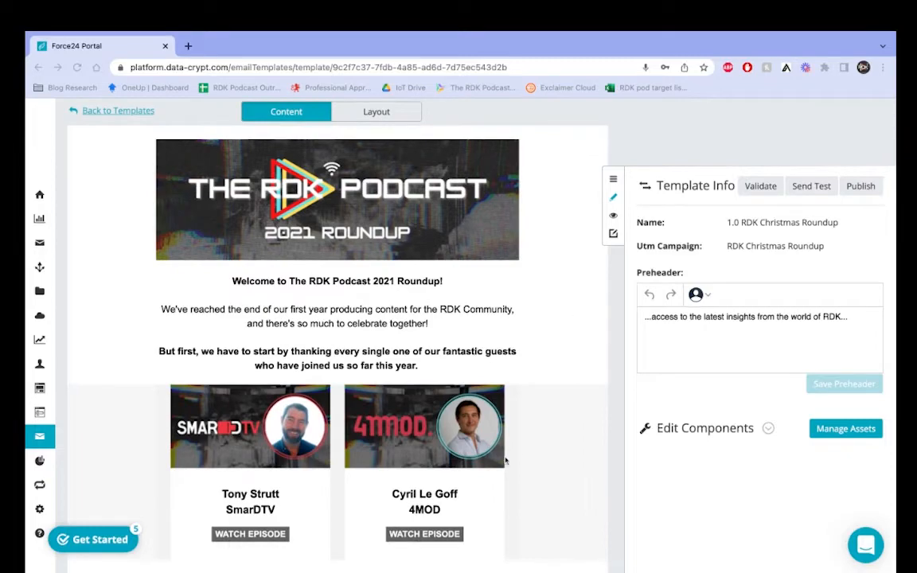
pyautogui.scroll(-10, 505, 460)
pyautogui.scroll(5, 506, 460)
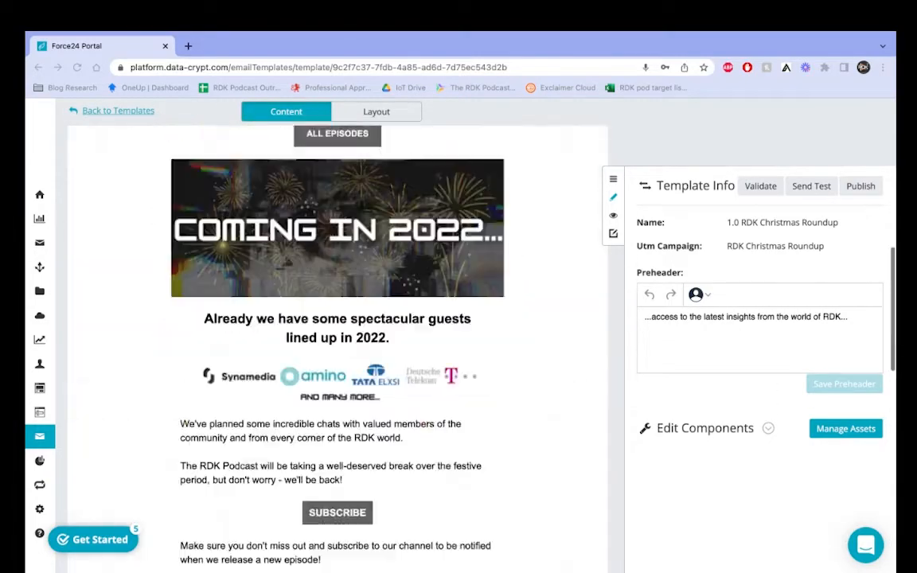
pyautogui.scroll(8, 541, 164)
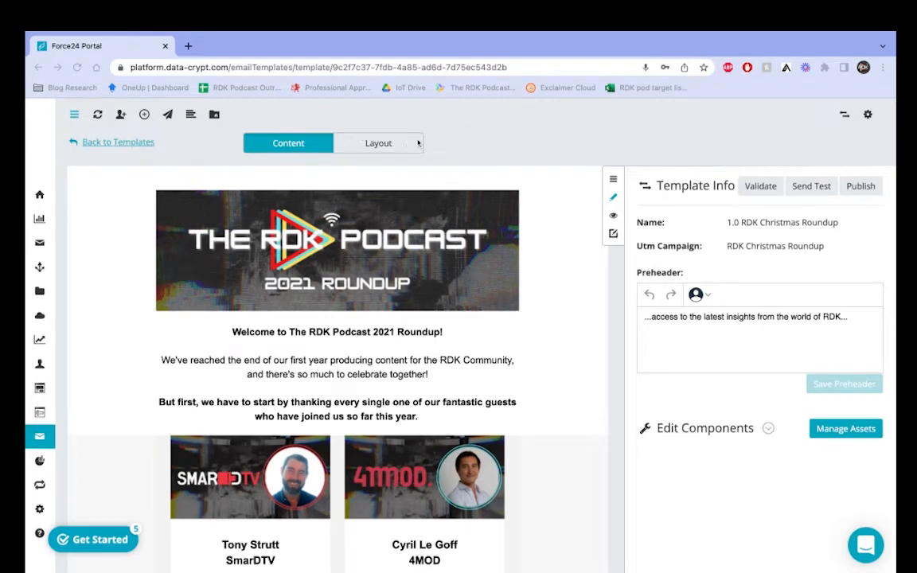
pyautogui.click(378, 142)
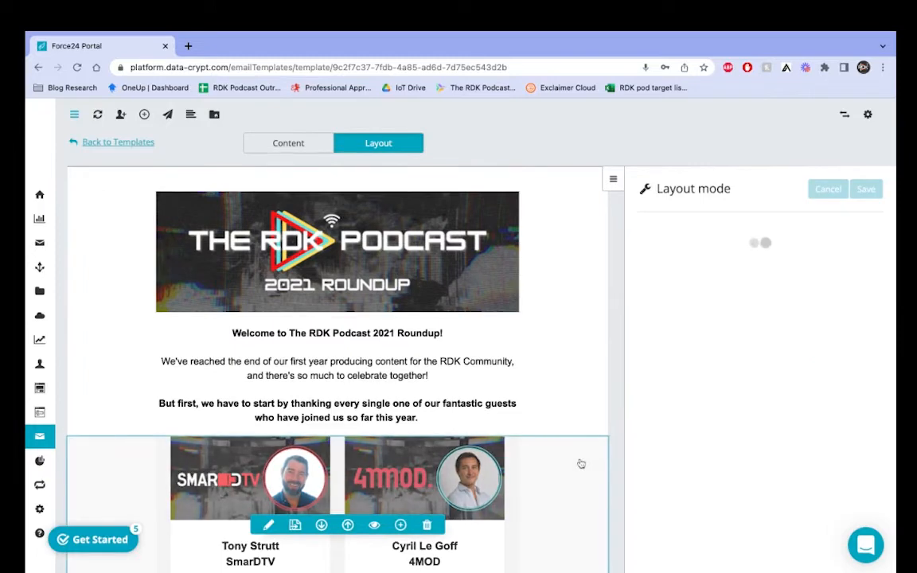
pyautogui.scroll(-1, 616, 331)
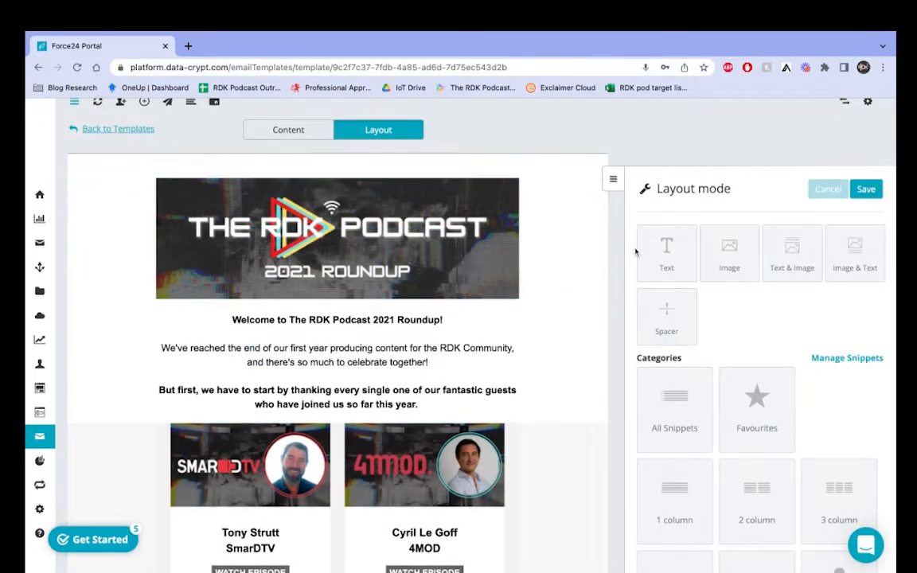
pyautogui.scroll(-2, 621, 247)
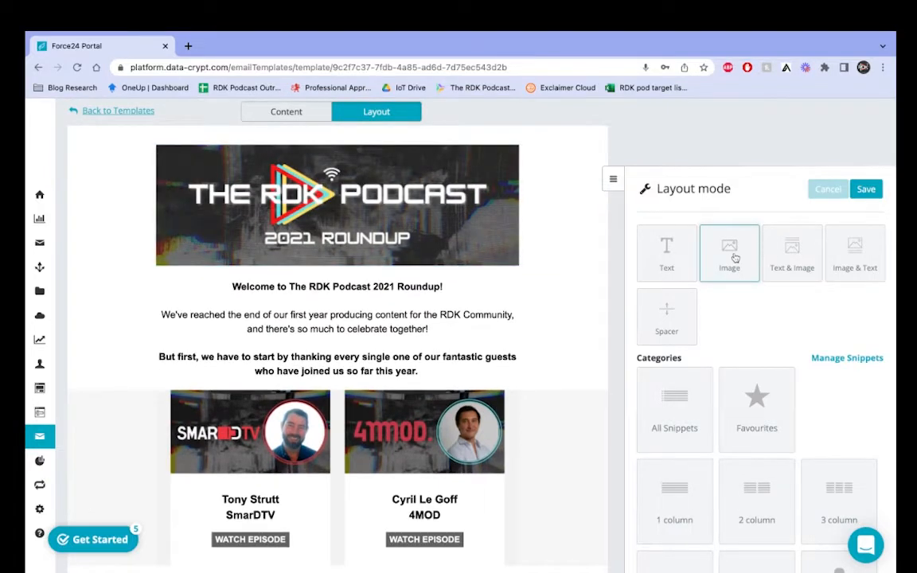
pyautogui.moveTo(730, 257); pyautogui.dragTo(336, 155)
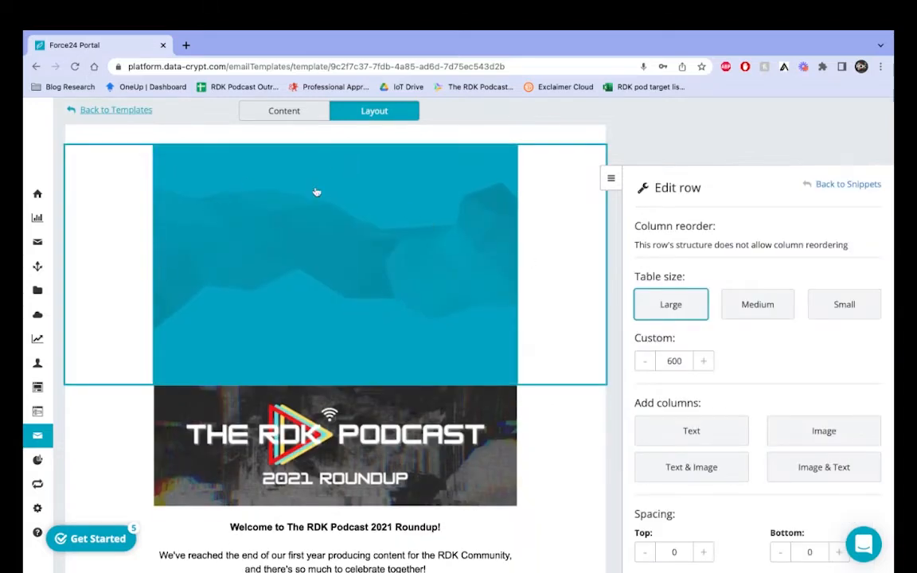
# Step: Change the new top image's IMG Width from 600 to 400 and close its row settings
pyautogui.click(406, 279)
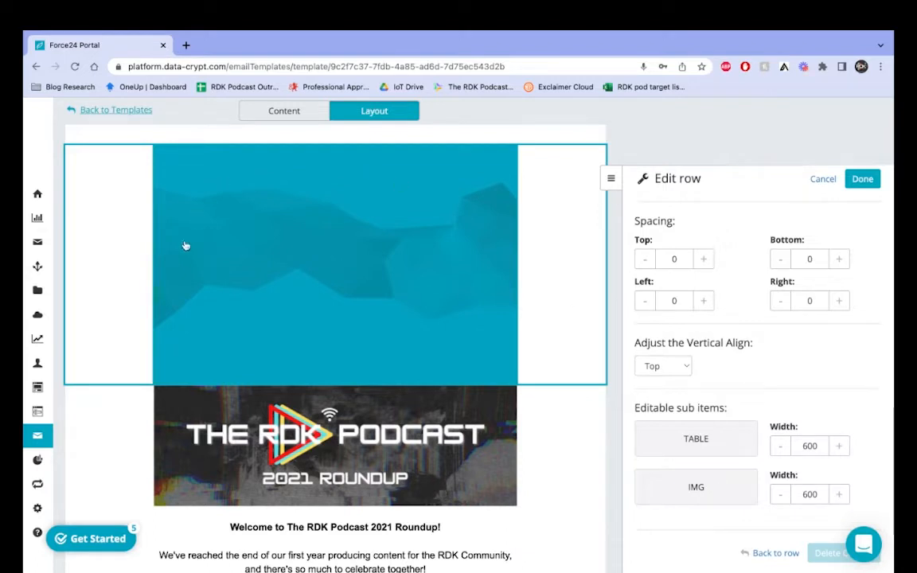
pyautogui.click(782, 497)
pyautogui.click(782, 497)
pyautogui.click(783, 496)
pyautogui.click(783, 496)
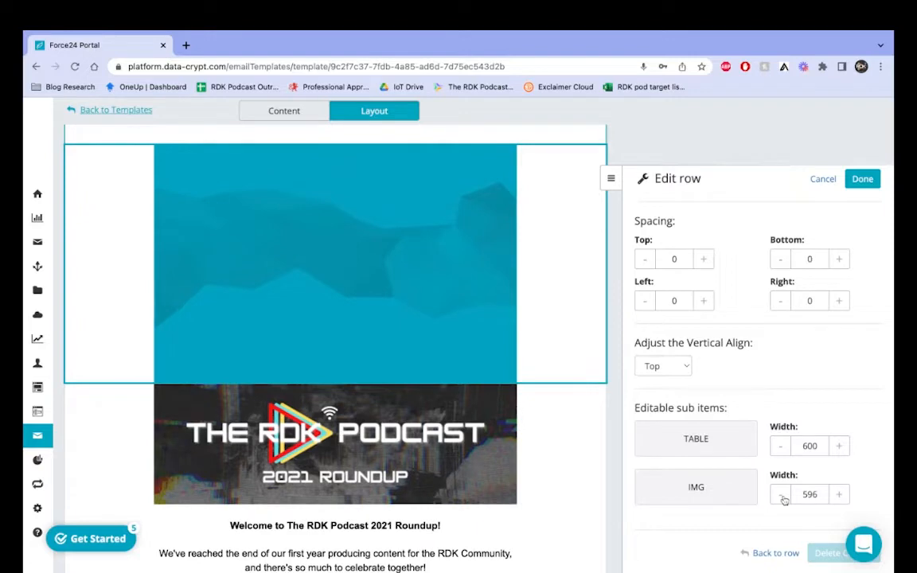
pyautogui.click(783, 496)
pyautogui.doubleClick(809, 494)
pyautogui.write('40')
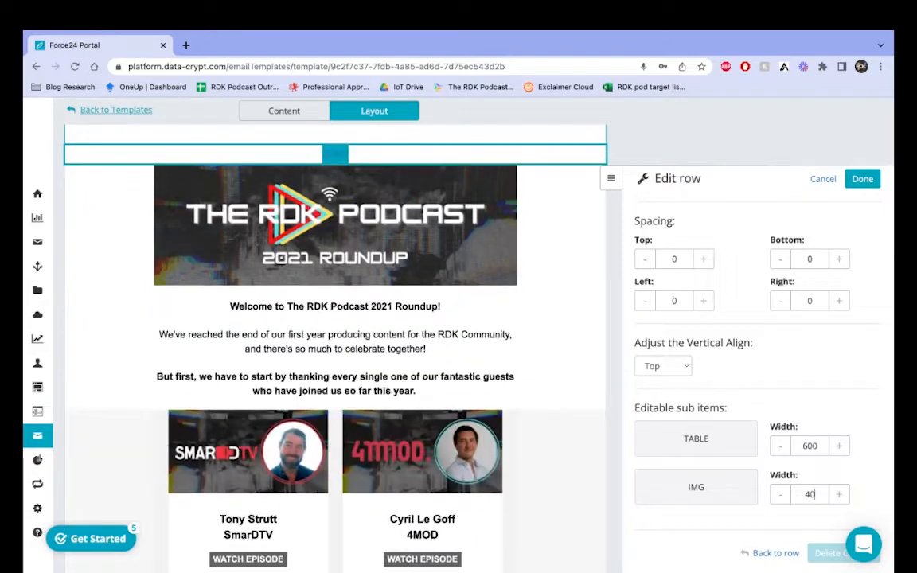
pyautogui.write('0')
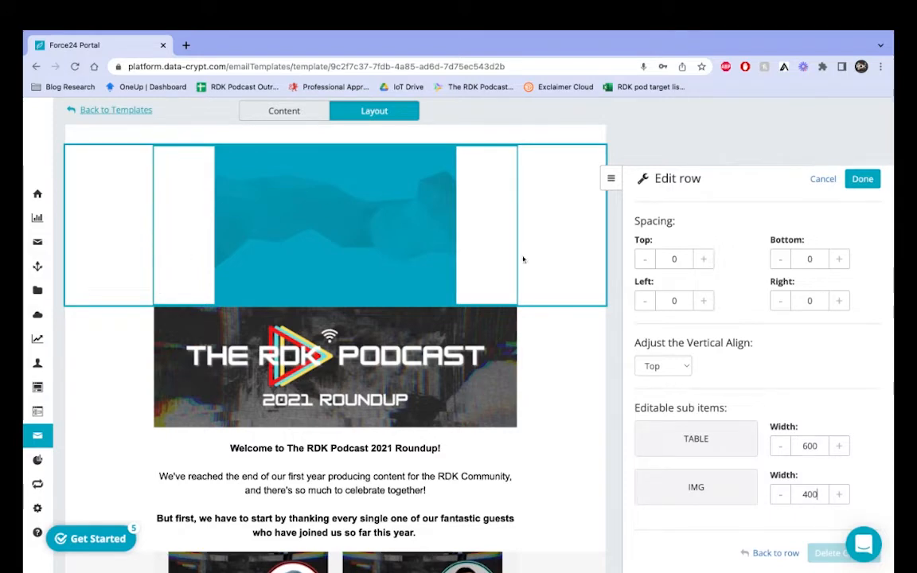
pyautogui.scroll(1, 750, 242)
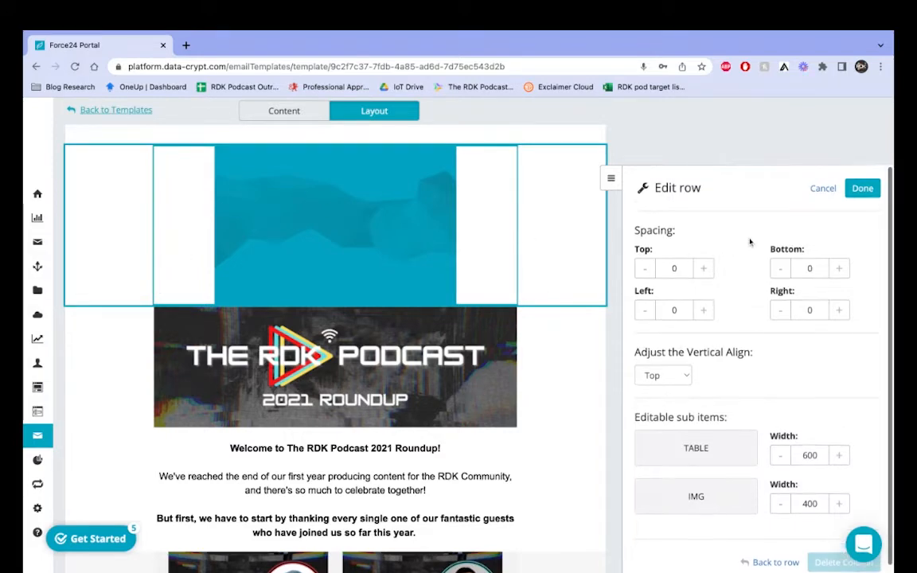
pyautogui.click(860, 188)
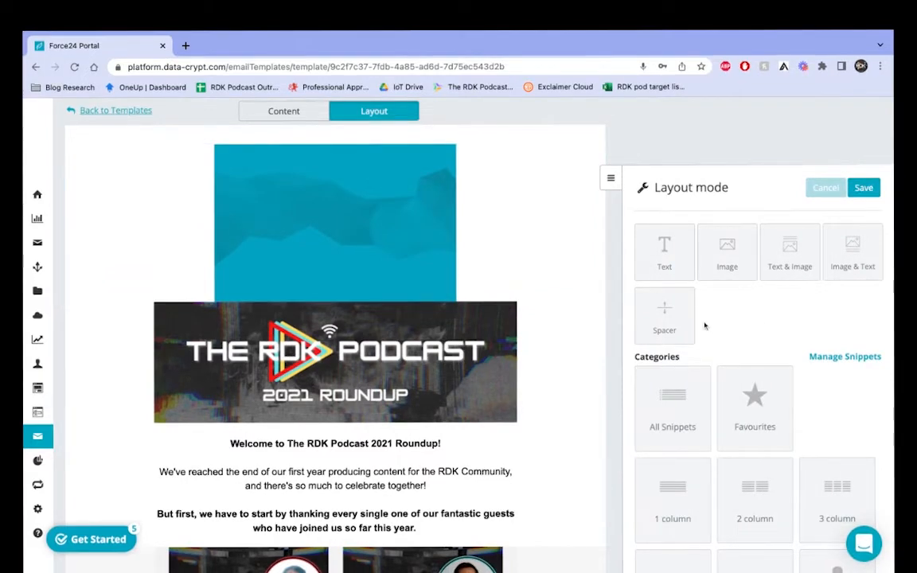
pyautogui.moveTo(272, 208)
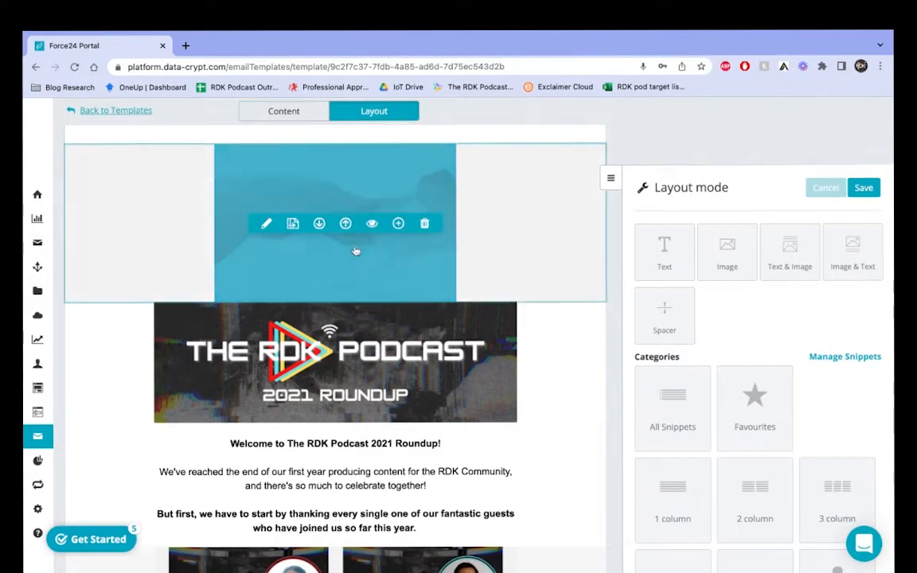
pyautogui.click(266, 224)
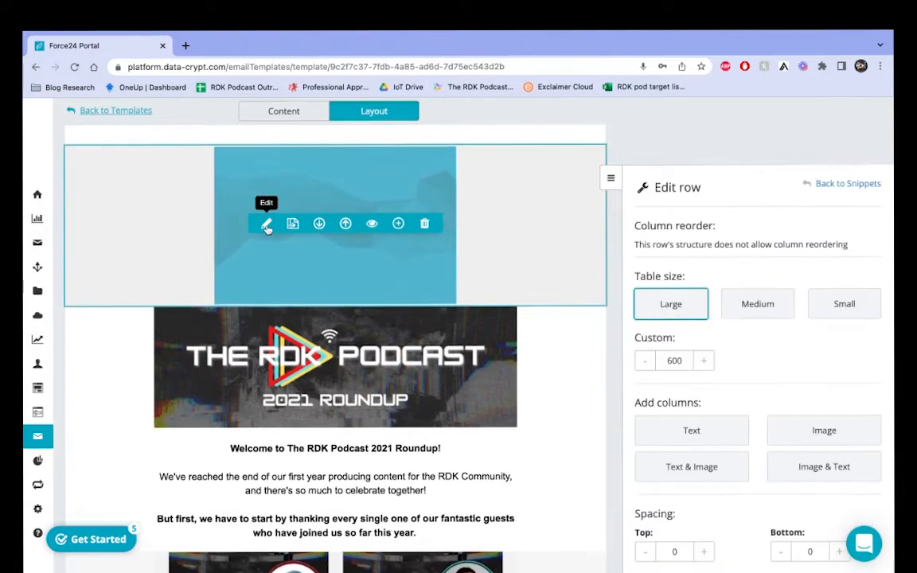
pyautogui.scroll(-1, 676, 398)
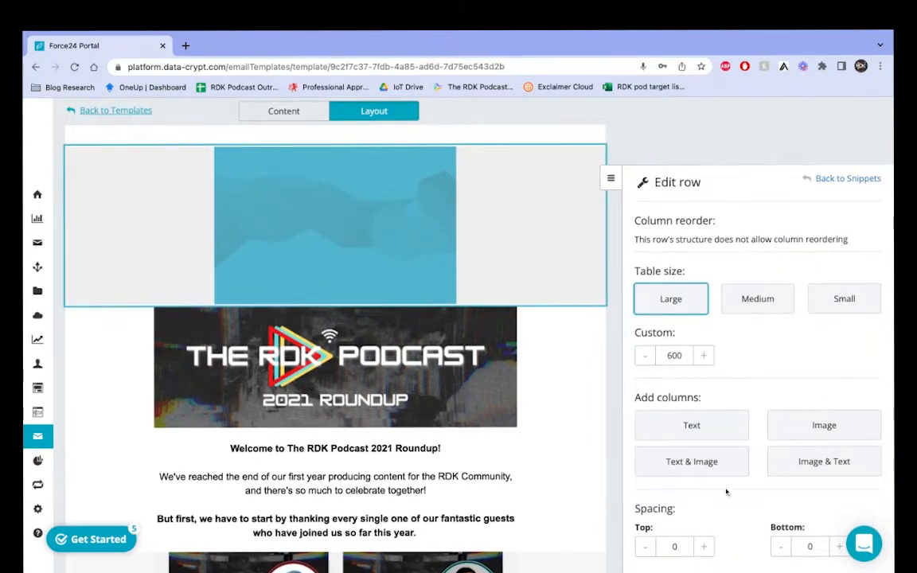
pyautogui.click(750, 310)
pyautogui.click(842, 302)
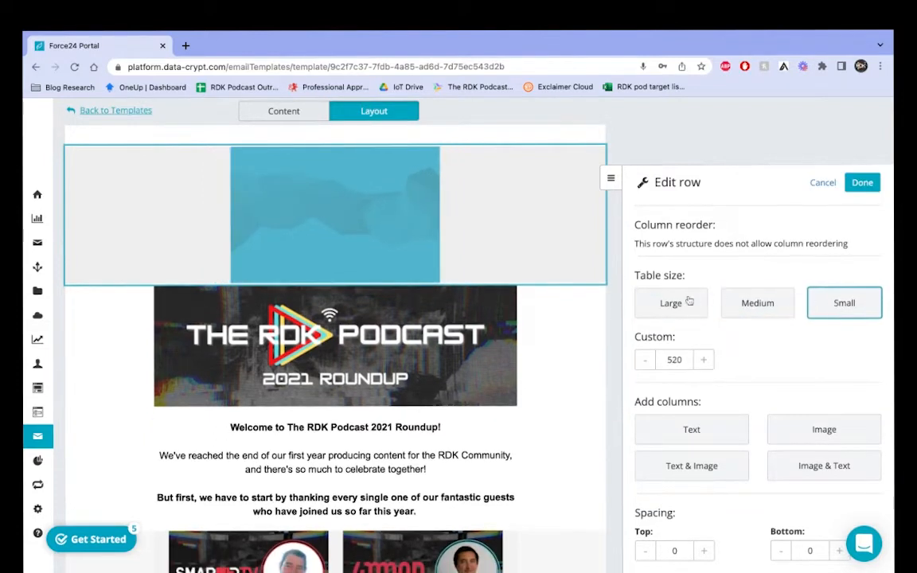
pyautogui.click(672, 302)
pyautogui.scroll(-1, 732, 410)
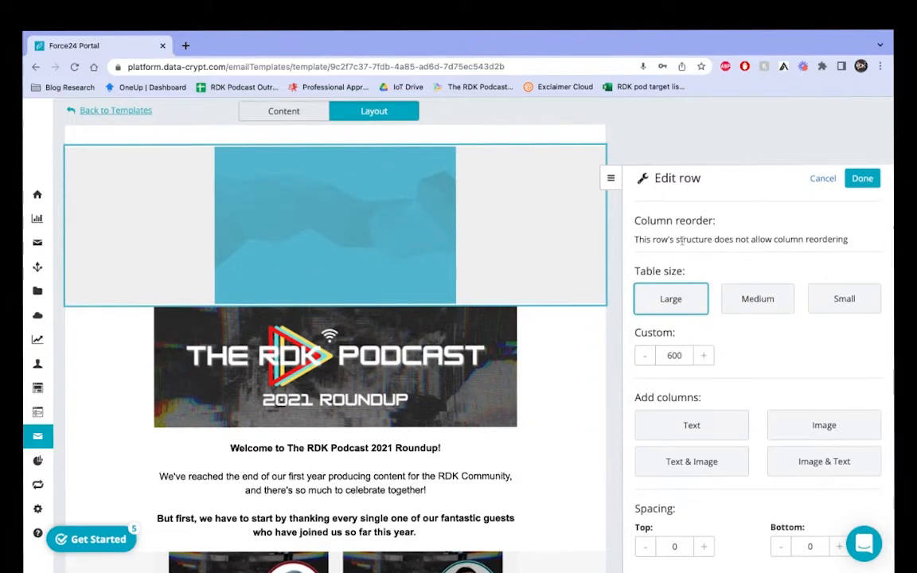
pyautogui.click(629, 147)
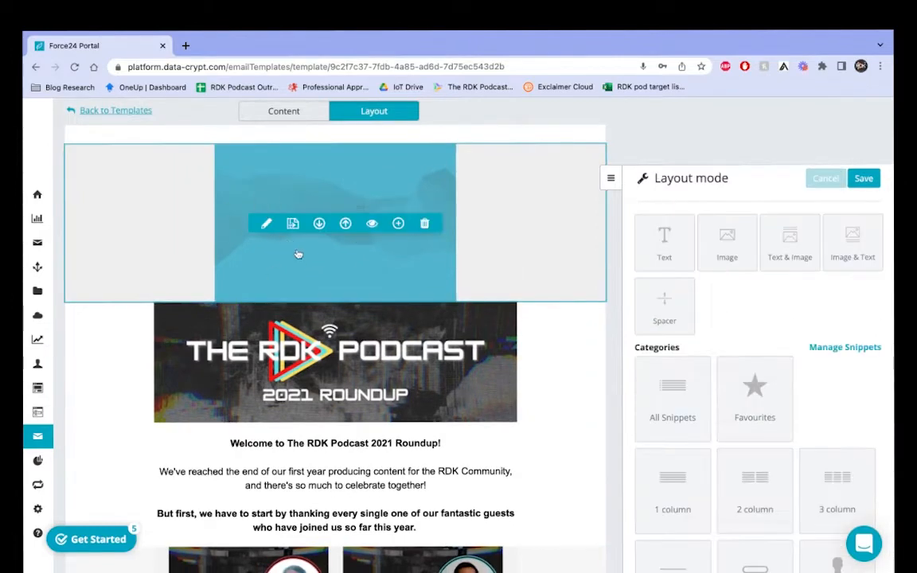
# Step: Save the layout, return to Content, and set the top image's Clickable Image source to a chosen file
pyautogui.click(284, 112)
pyautogui.click(490, 412)
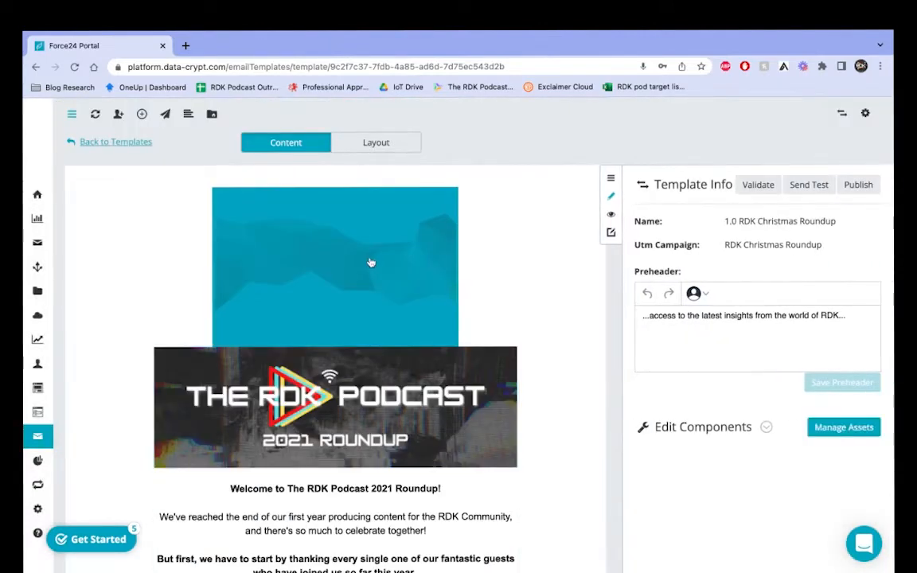
pyautogui.click(370, 263)
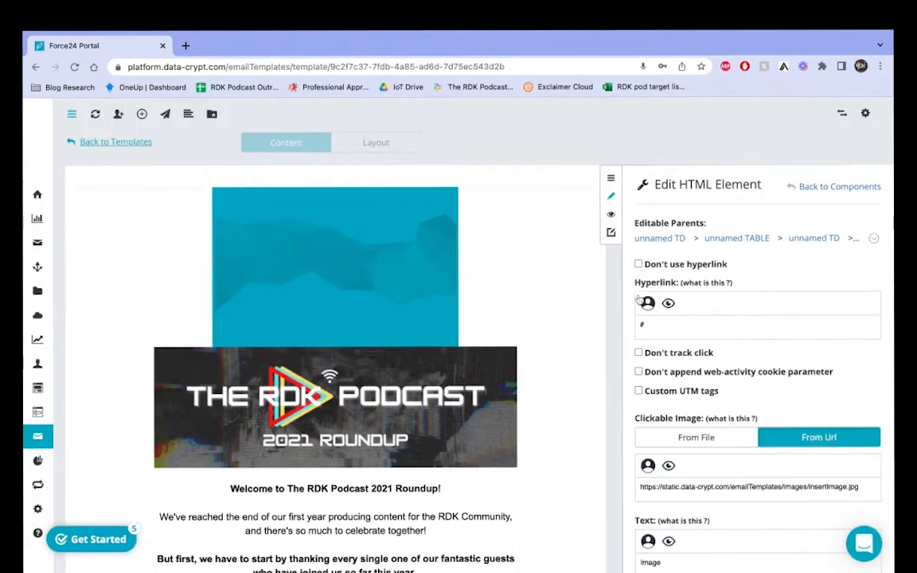
pyautogui.scroll(-3, 781, 413)
pyautogui.scroll(-3, 772, 300)
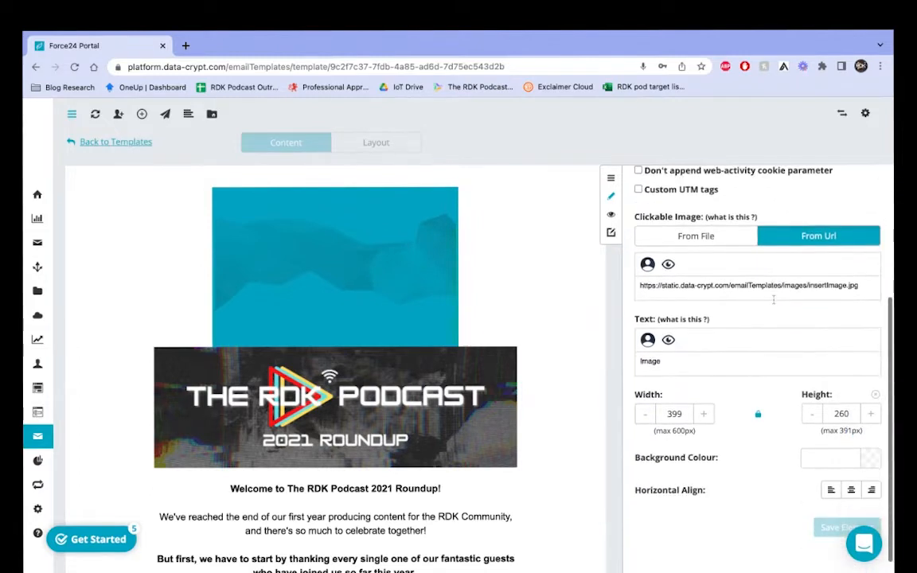
pyautogui.click(676, 235)
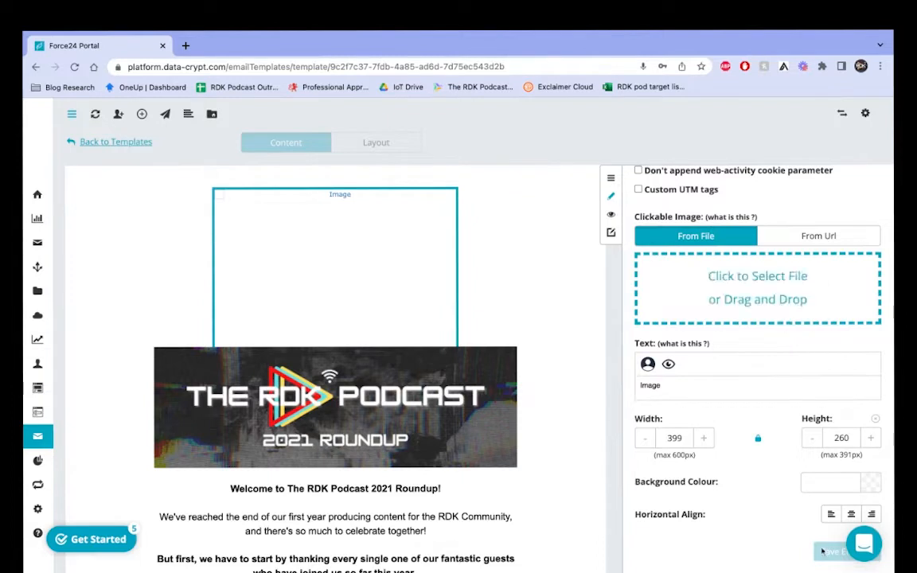
pyautogui.click(752, 288)
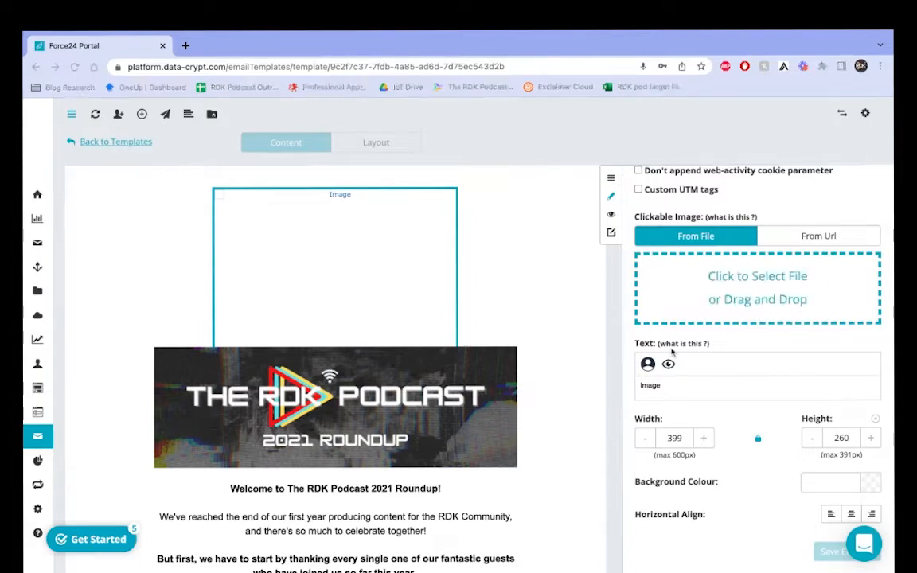
pyautogui.click(609, 444)
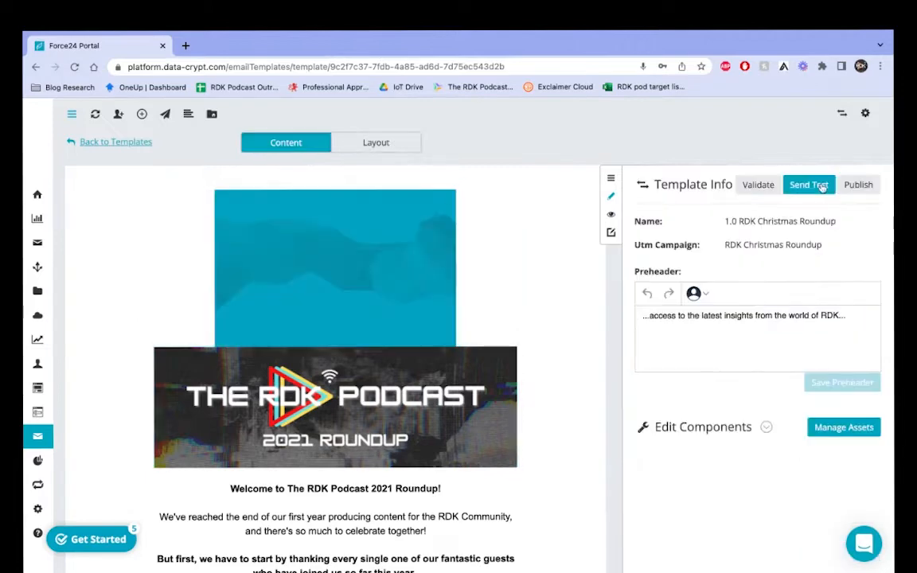
# Step: Back in layout mode, delete the empty image block above the banner
pyautogui.click(379, 141)
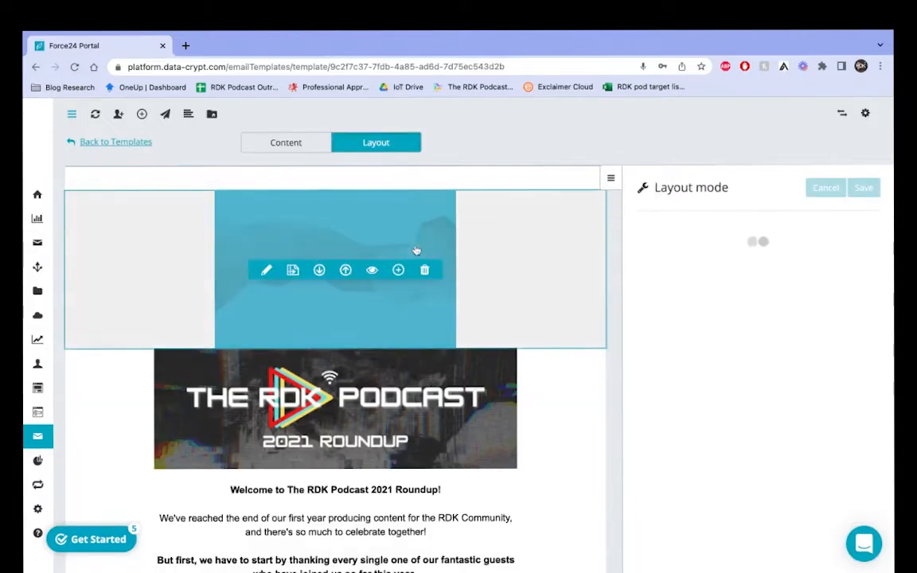
pyautogui.click(423, 268)
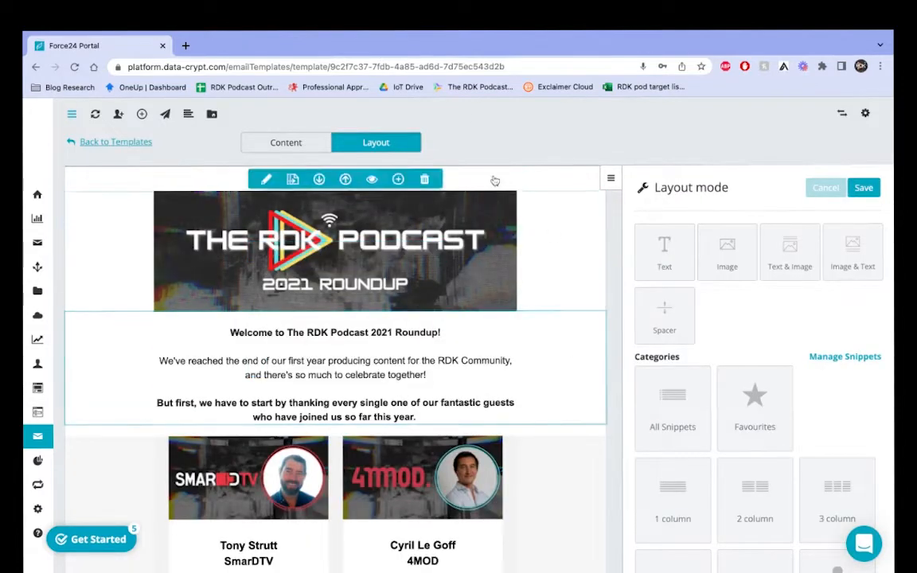
pyautogui.scroll(-3, 561, 370)
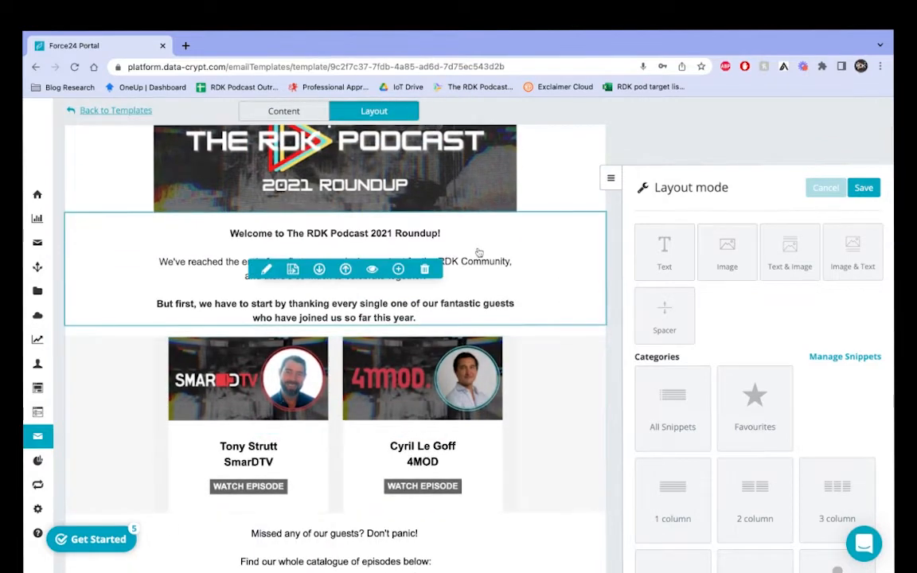
# Step: Add a Text snippet row beneath the podcast banner, then save and return to content editing
pyautogui.moveTo(685, 268); pyautogui.dragTo(215, 221)
pyautogui.click(198, 222)
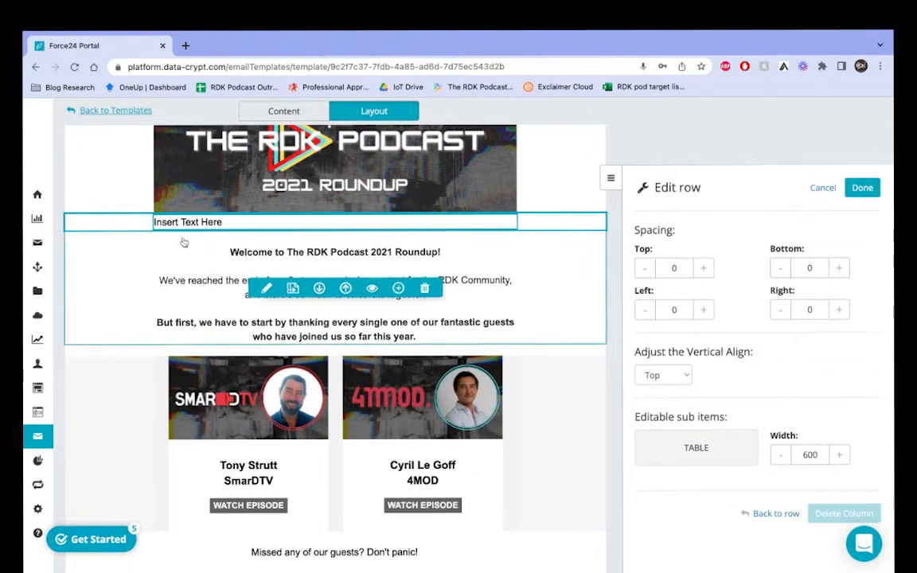
pyautogui.click(271, 111)
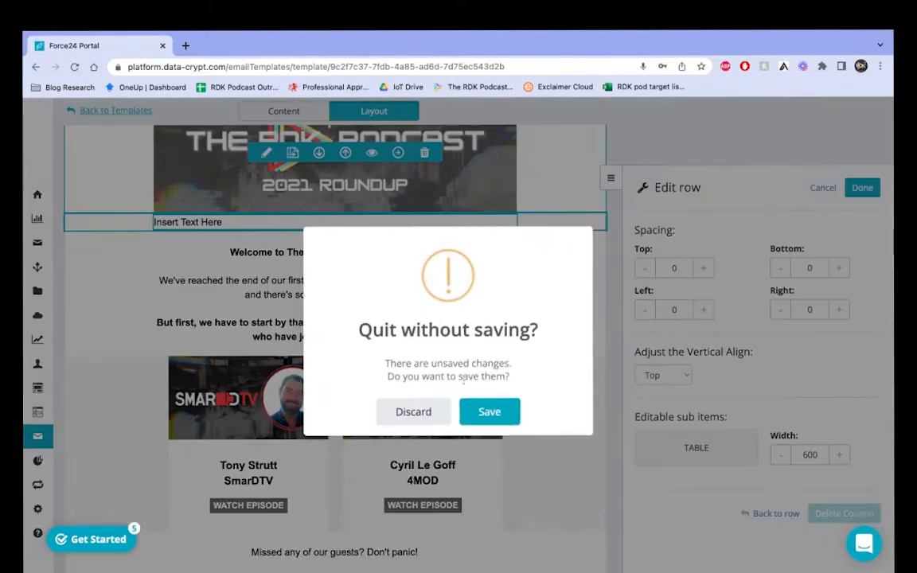
pyautogui.click(491, 411)
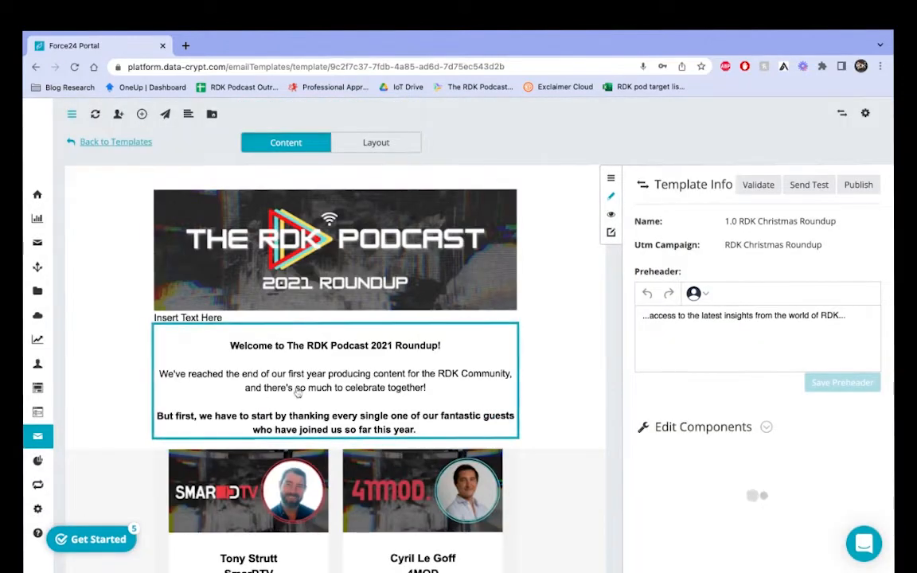
# Step: Overwrite the new row's 'Insert Text Here' placeholder with 'This is a test.'
pyautogui.click(228, 326)
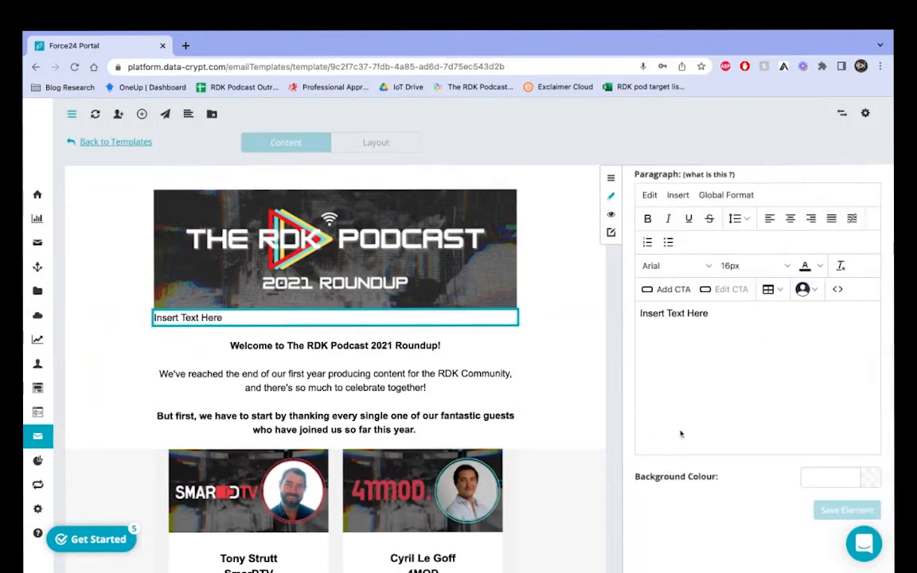
pyautogui.tripleClick(730, 312)
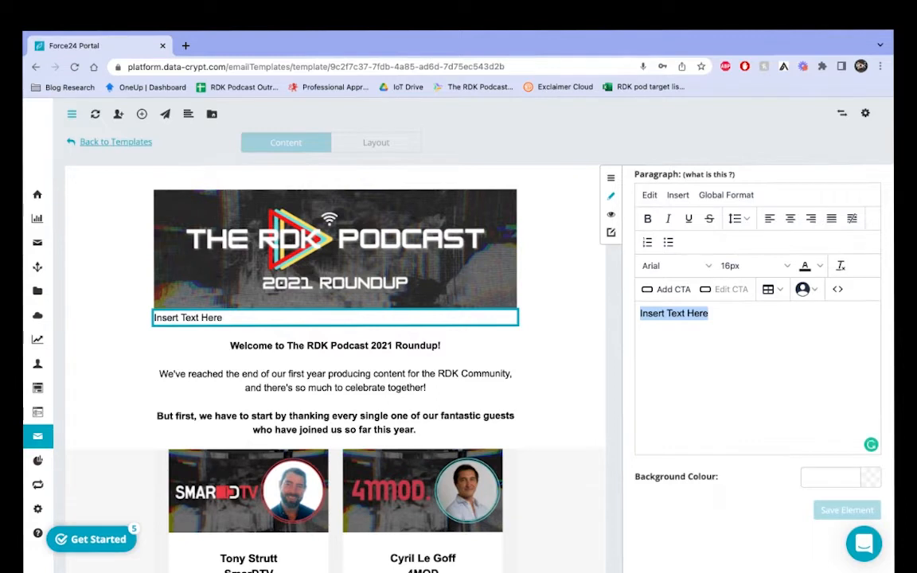
pyautogui.write('This is a test.')
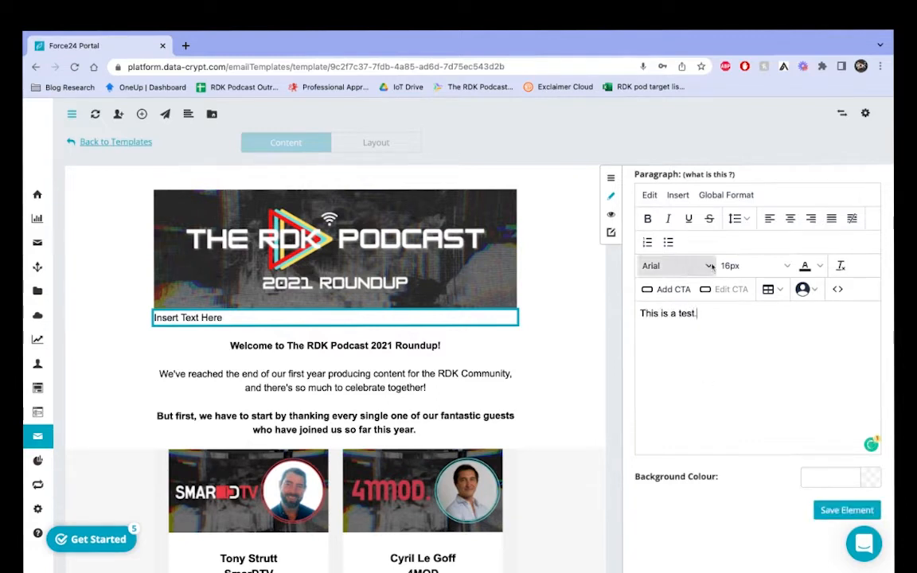
# Step: Start a new button in the paragraph and clear its default 'Get Started!' text
pyautogui.click(673, 290)
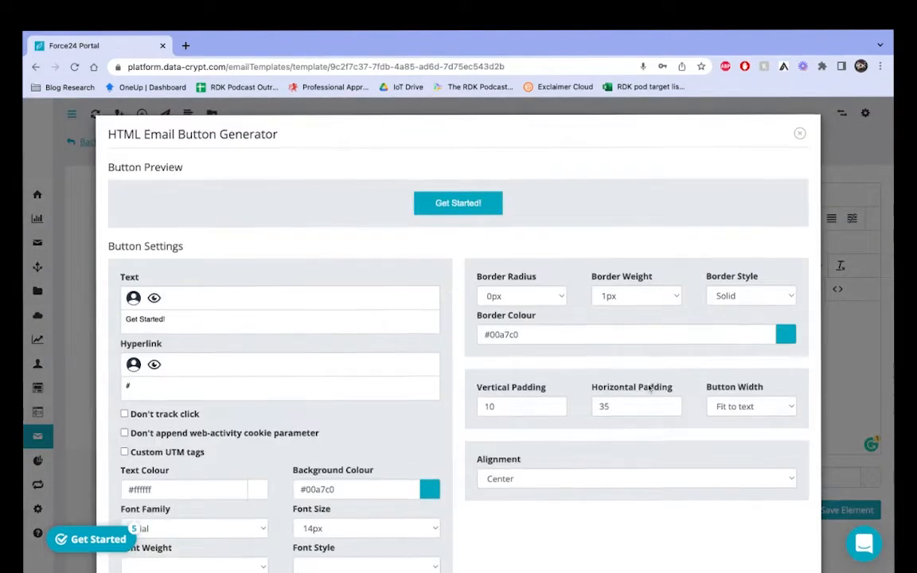
pyautogui.scroll(-3, 650, 387)
pyautogui.scroll(3, 650, 387)
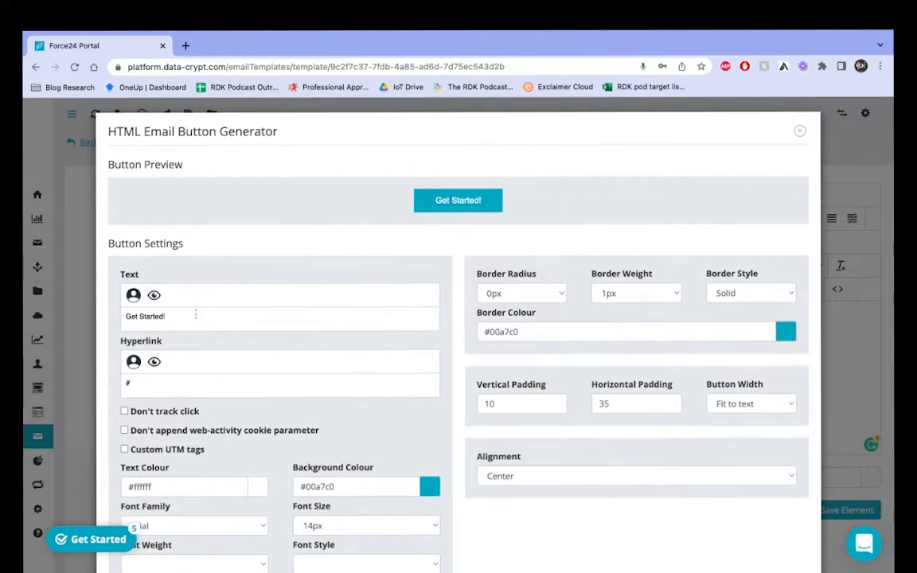
pyautogui.moveTo(196, 315); pyautogui.dragTo(98, 320)
pyautogui.press('BackSpace')
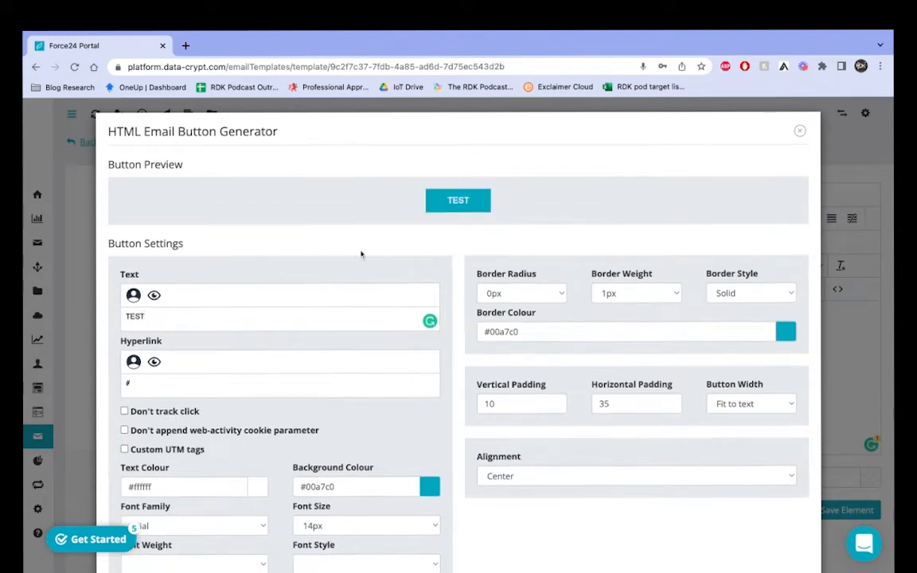
pyautogui.click(255, 386)
# Step: Review the button's background and text colour choices, leaving both unchanged
pyautogui.scroll(-1, 255, 386)
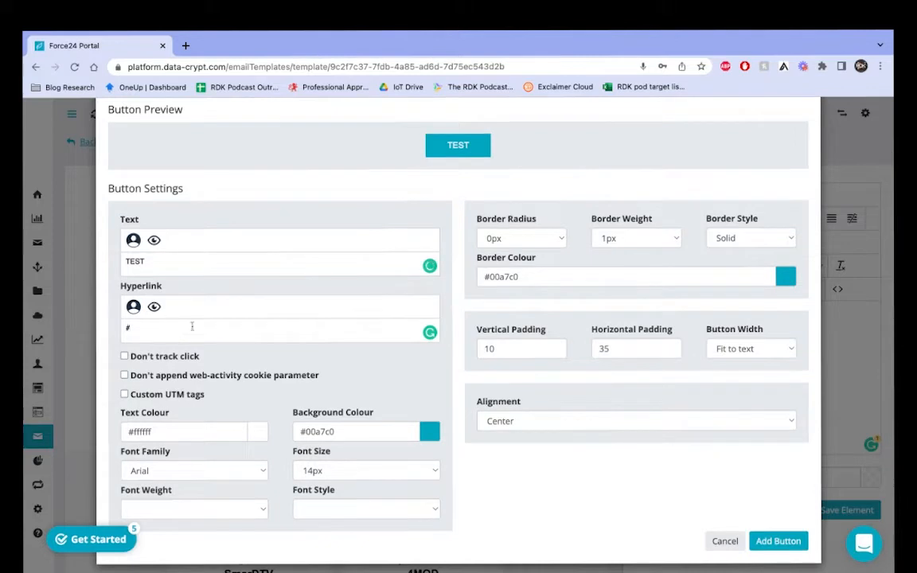
pyautogui.scroll(-1, 206, 428)
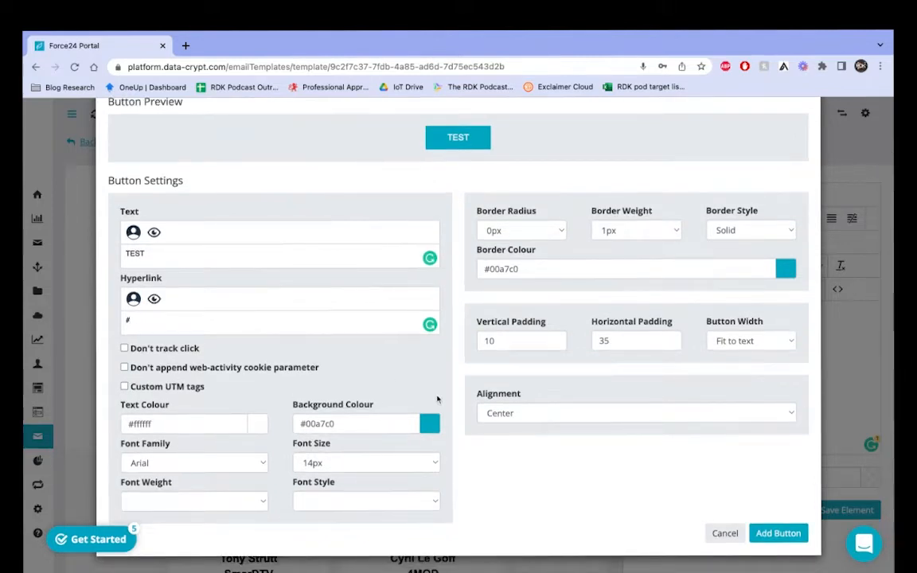
pyautogui.click(380, 424)
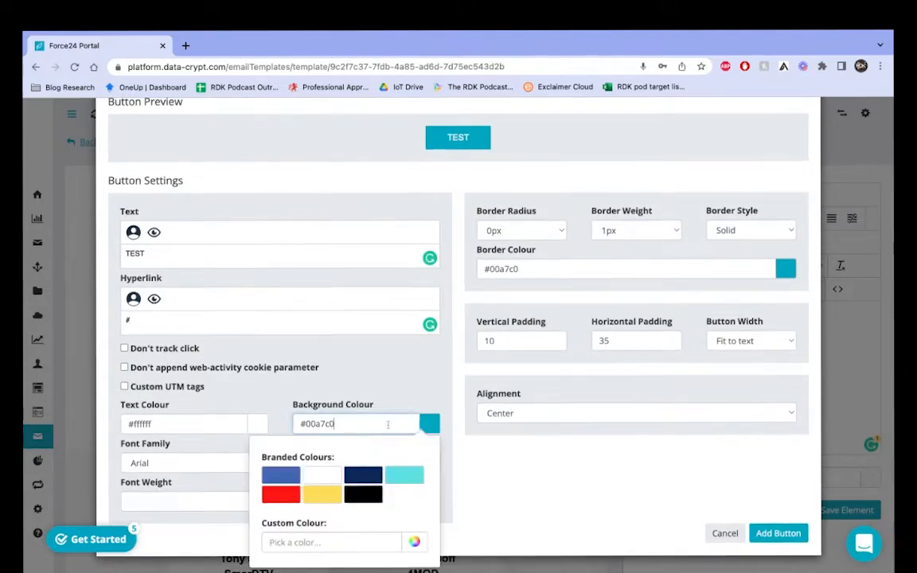
pyautogui.click(414, 542)
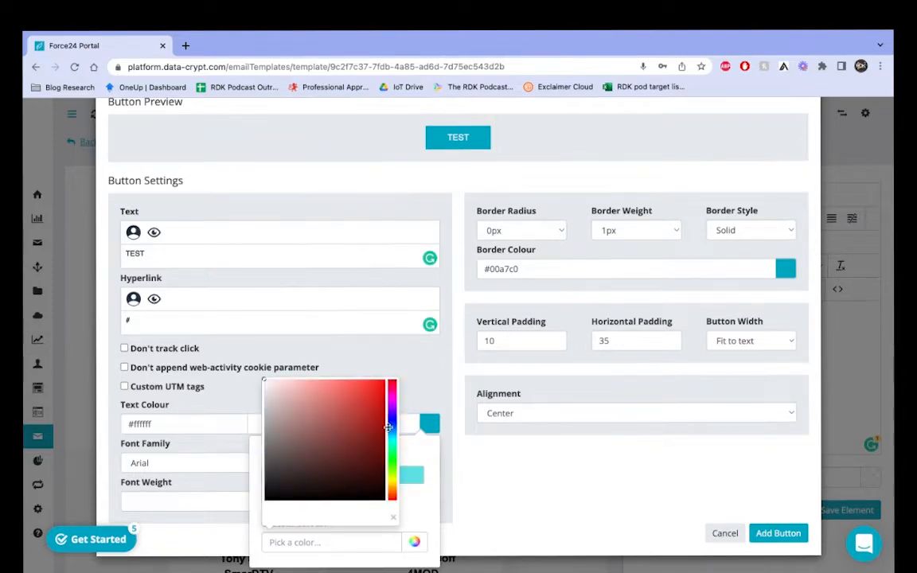
pyautogui.click(425, 379)
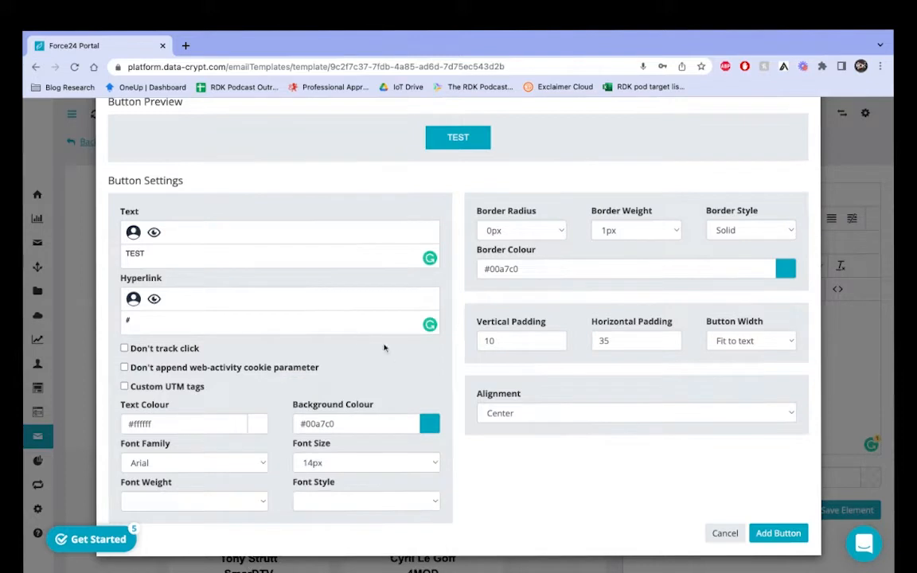
pyautogui.moveTo(300, 423); pyautogui.dragTo(335, 424)
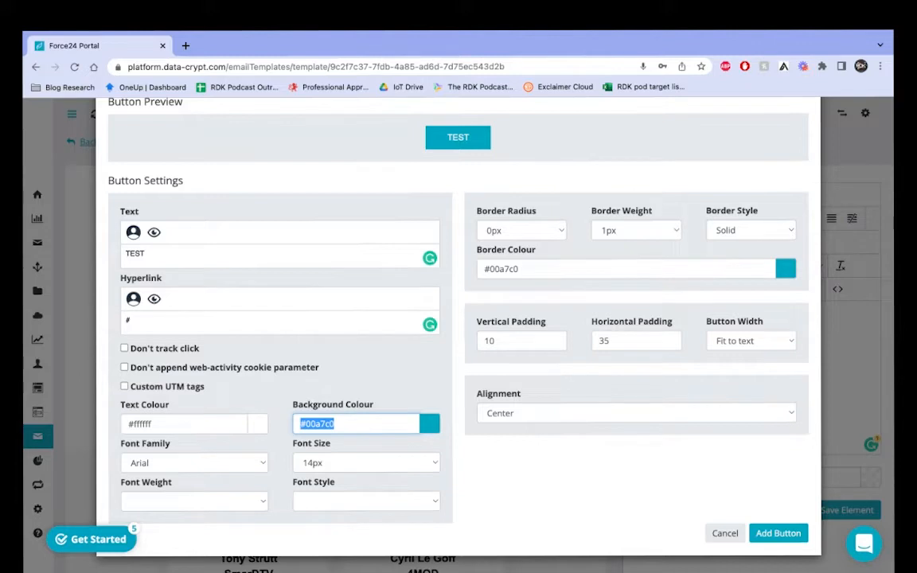
pyautogui.click(430, 423)
pyautogui.click(348, 367)
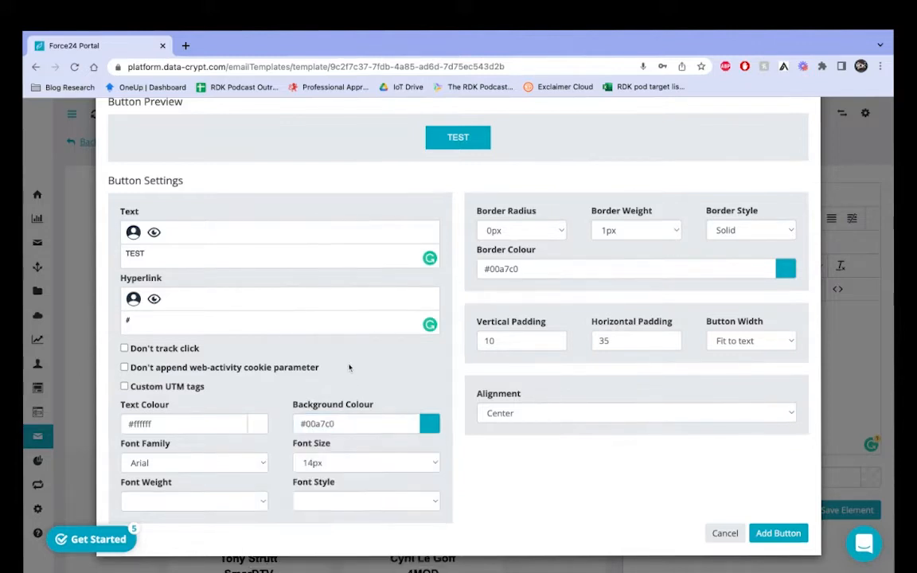
pyautogui.moveTo(162, 423); pyautogui.dragTo(127, 423)
pyautogui.click(257, 423)
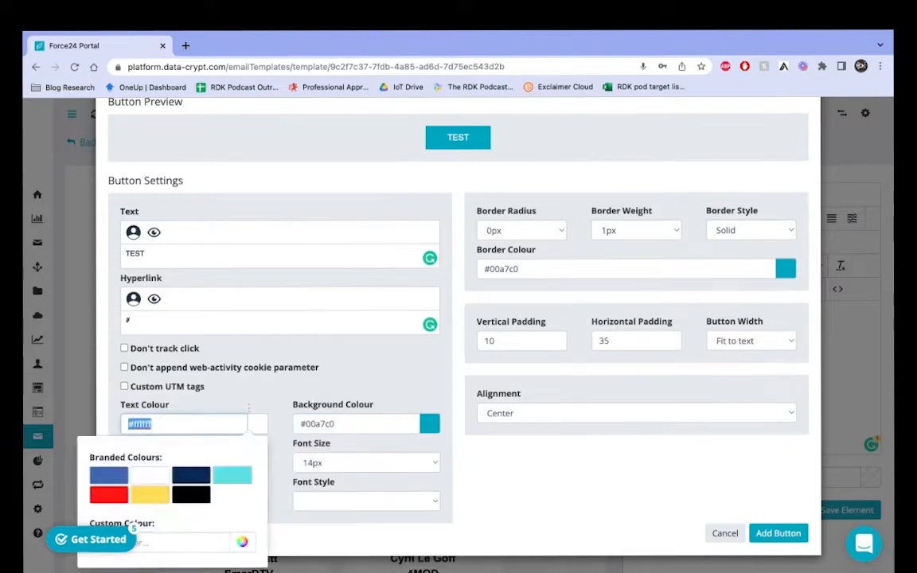
pyautogui.click(316, 363)
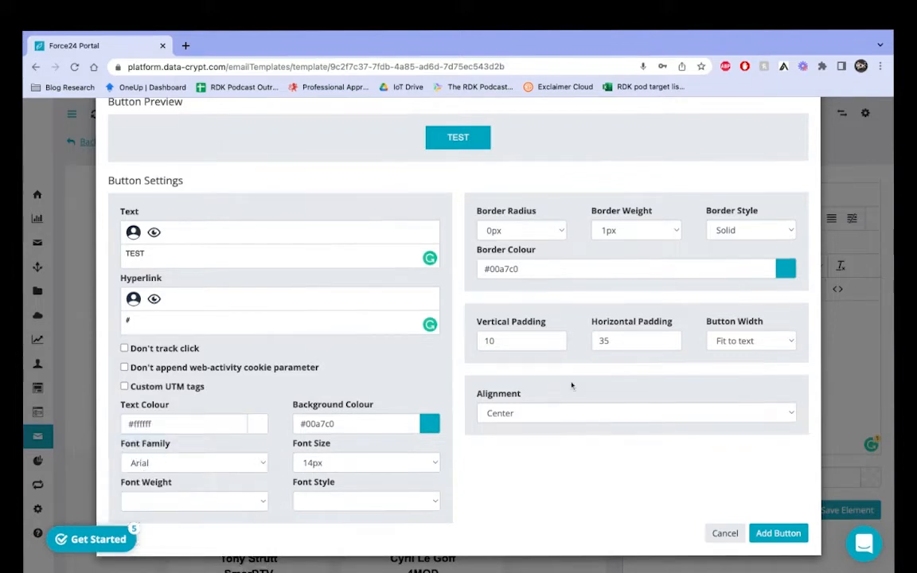
# Step: Give the button 8px rounded corners and a 4px dotted #0A2A58 border, then add it
pyautogui.scroll(2, 605, 278)
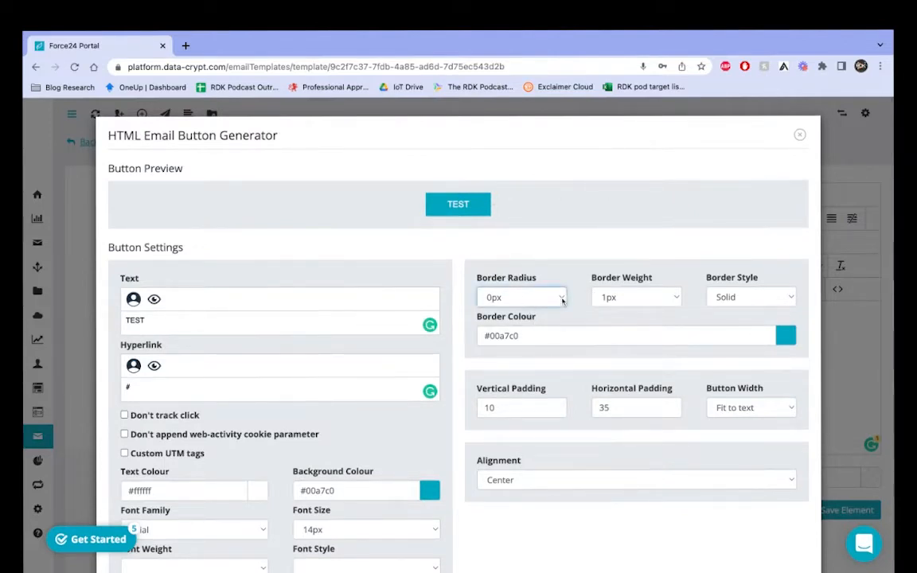
pyautogui.click(561, 300)
pyautogui.click(516, 360)
pyautogui.click(673, 299)
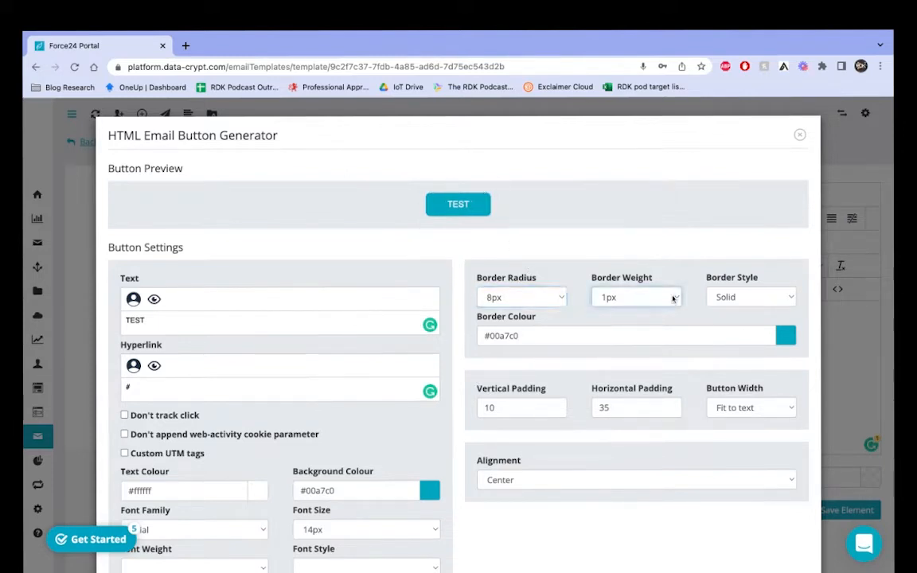
pyautogui.click(625, 344)
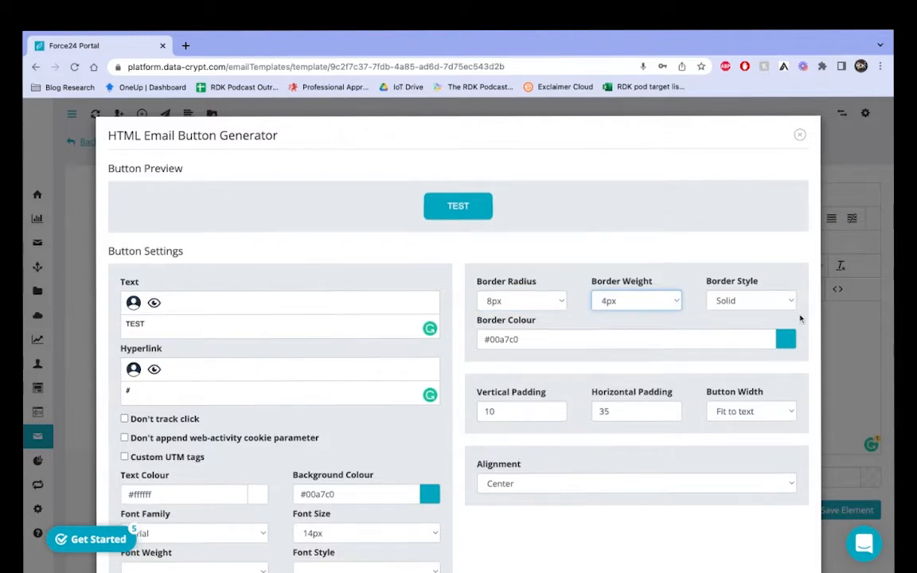
pyautogui.click(724, 345)
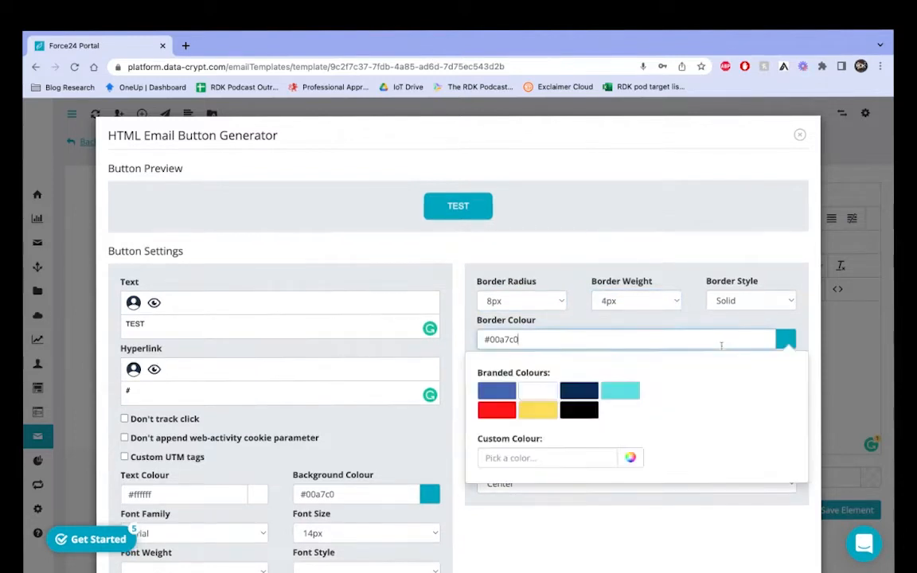
pyautogui.click(587, 390)
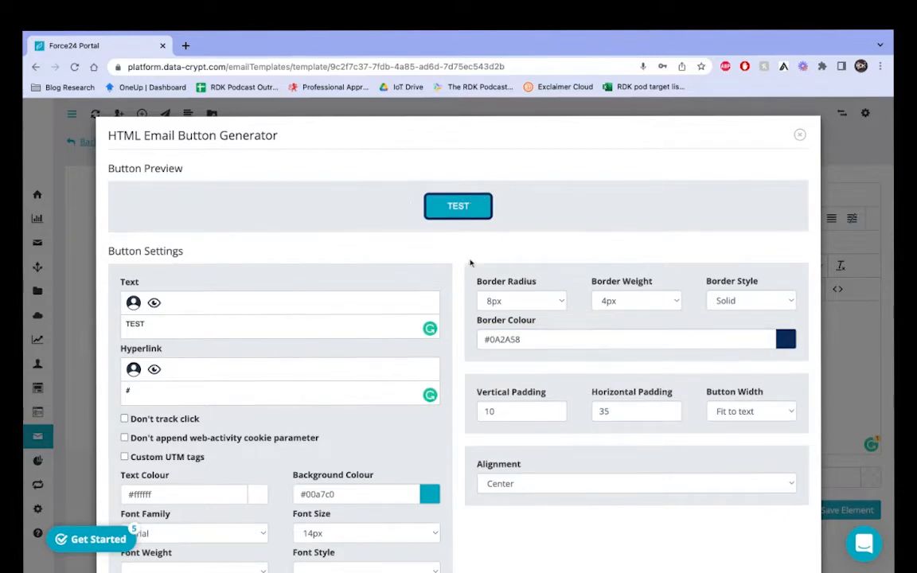
pyautogui.click(741, 310)
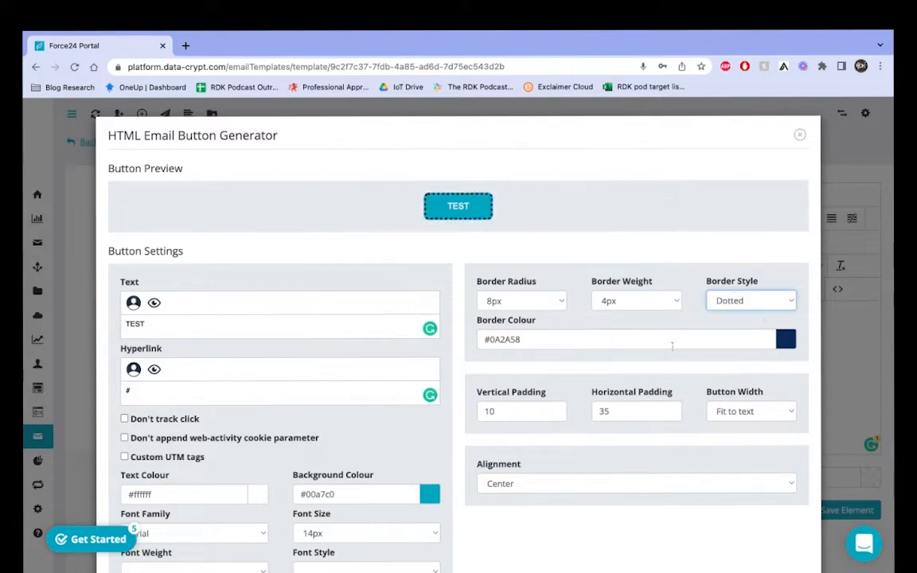
pyautogui.scroll(-2, 571, 420)
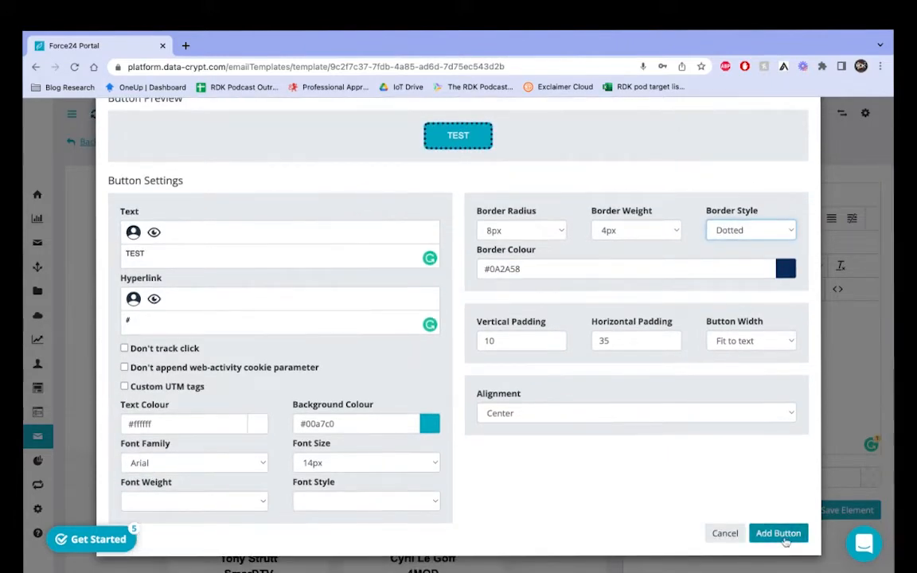
pyautogui.click(778, 533)
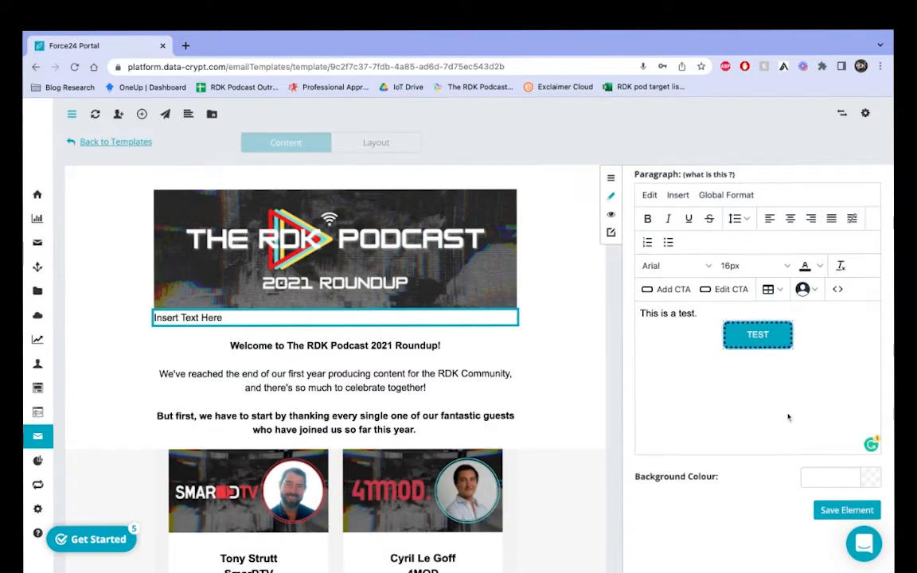
# Step: Save the TEST button paragraph, then in layout mode delete that text-and-button row
pyautogui.click(839, 514)
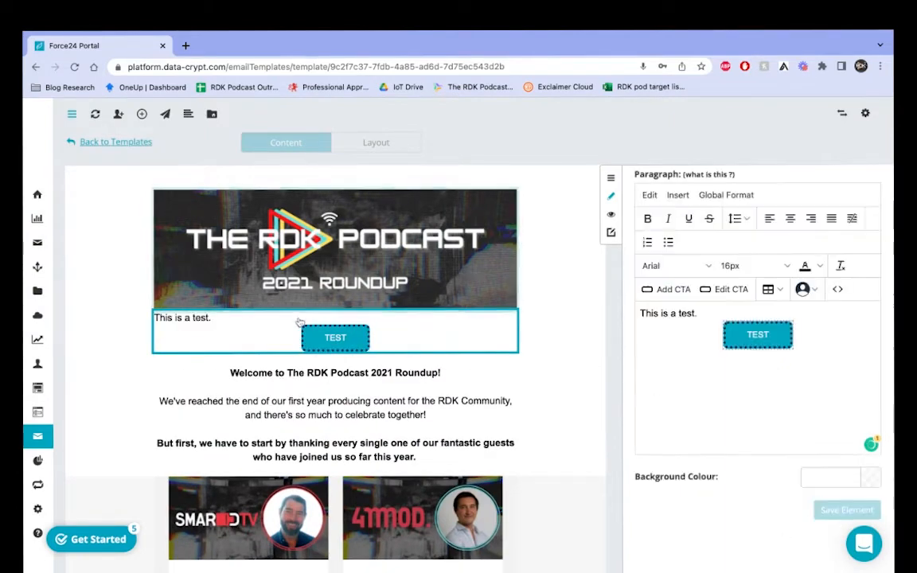
pyautogui.click(839, 187)
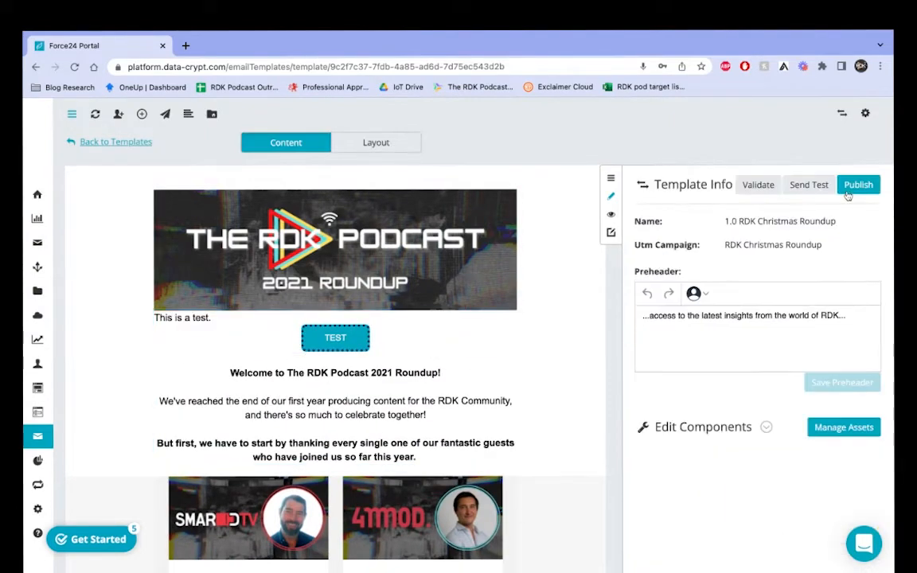
pyautogui.click(375, 143)
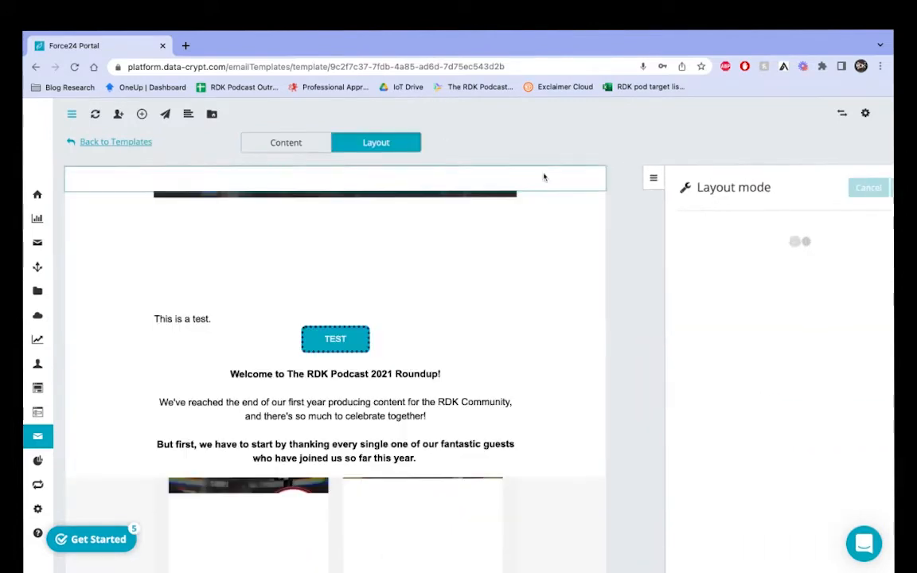
pyautogui.click(426, 334)
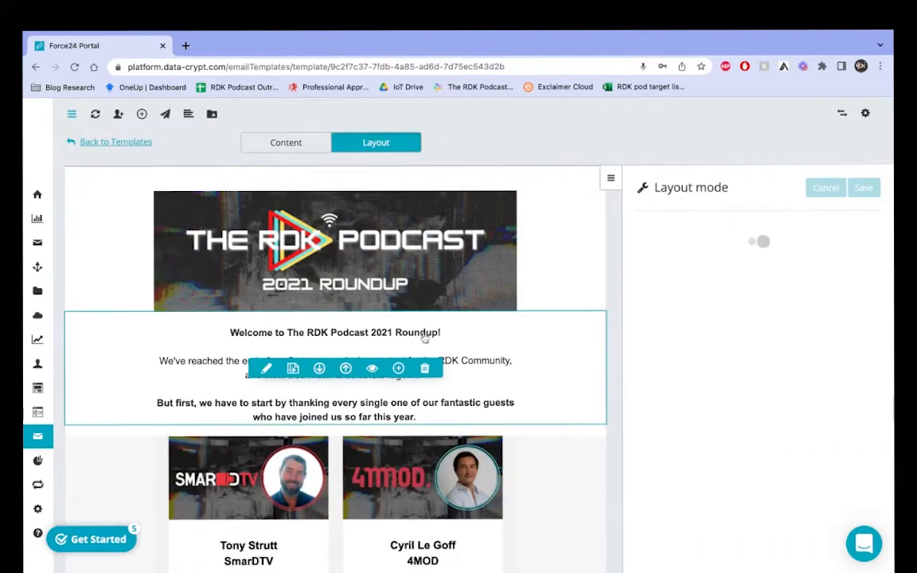
pyautogui.scroll(-3, 524, 455)
pyautogui.scroll(2, 573, 279)
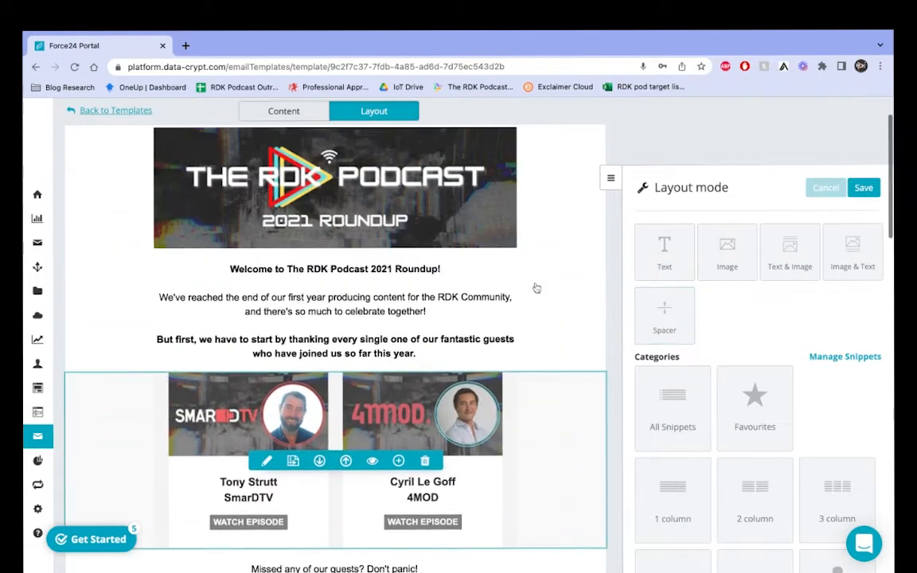
pyautogui.scroll(1, 586, 297)
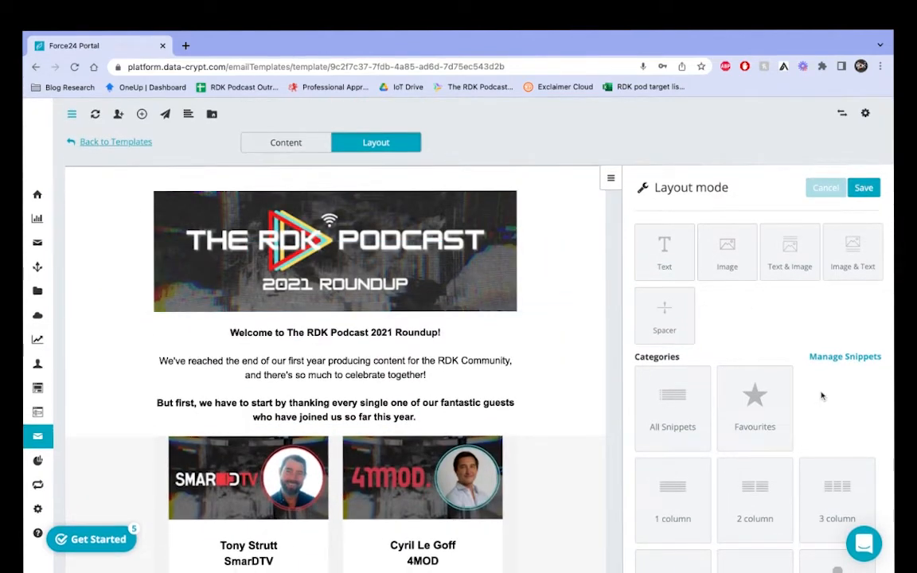
pyautogui.scroll(-3, 796, 398)
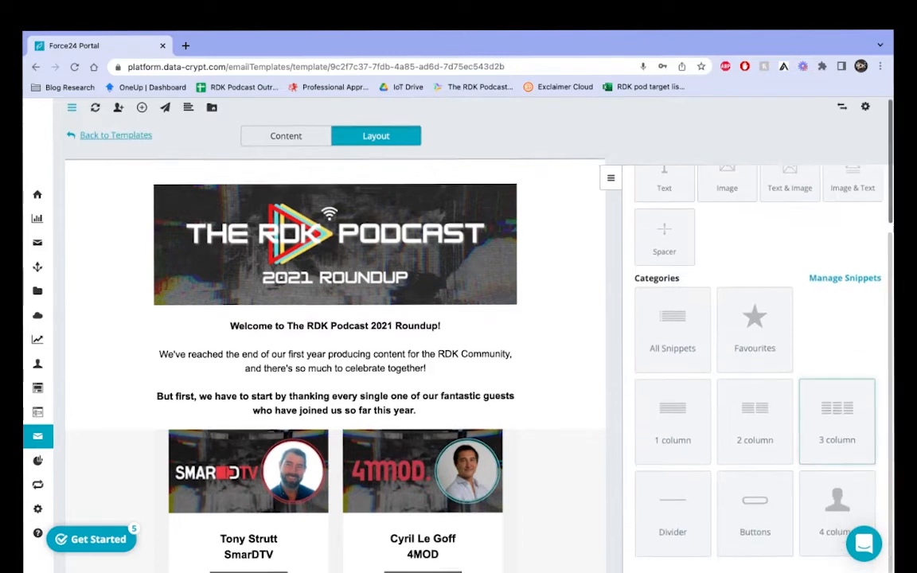
# Step: Show All Snippets and scroll down to the three-column Headline snippets
pyautogui.click(658, 344)
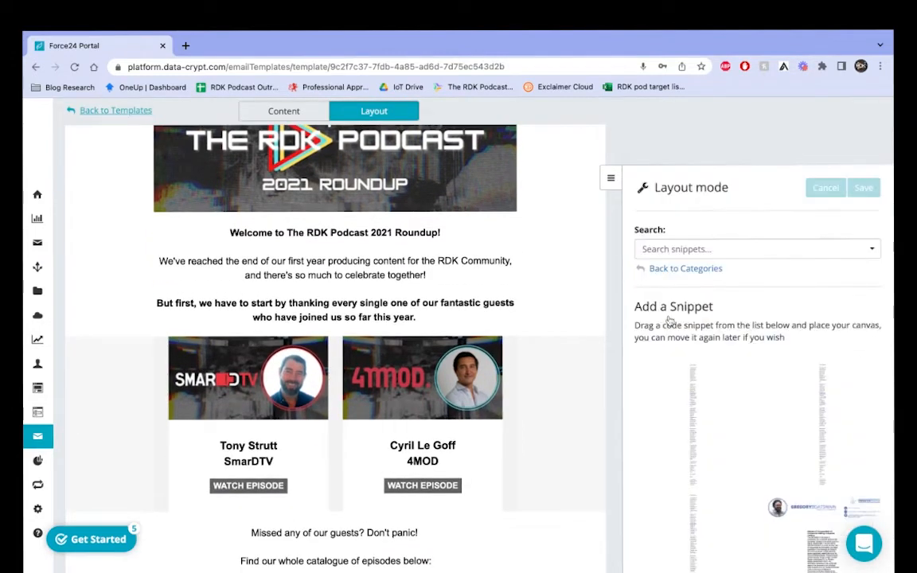
pyautogui.scroll(-5, 692, 382)
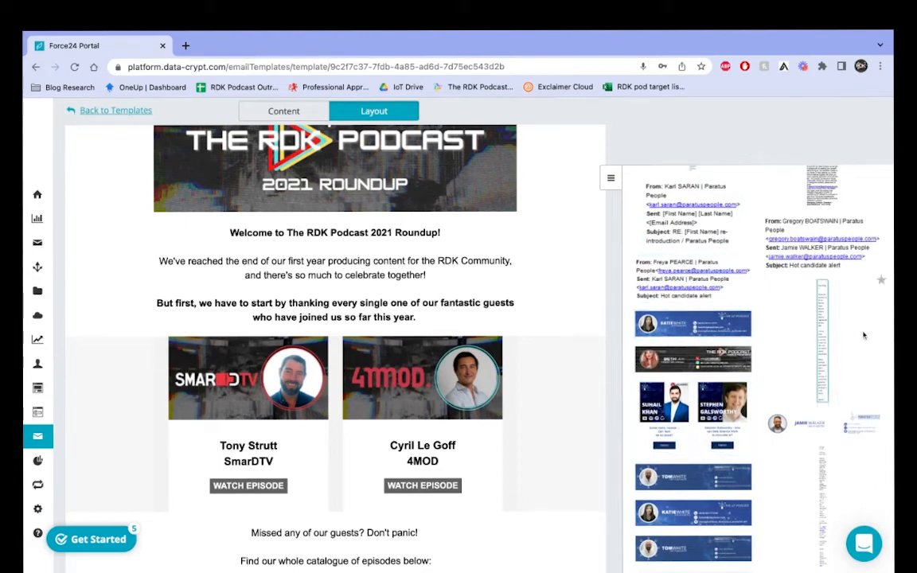
pyautogui.scroll(-1, 708, 510)
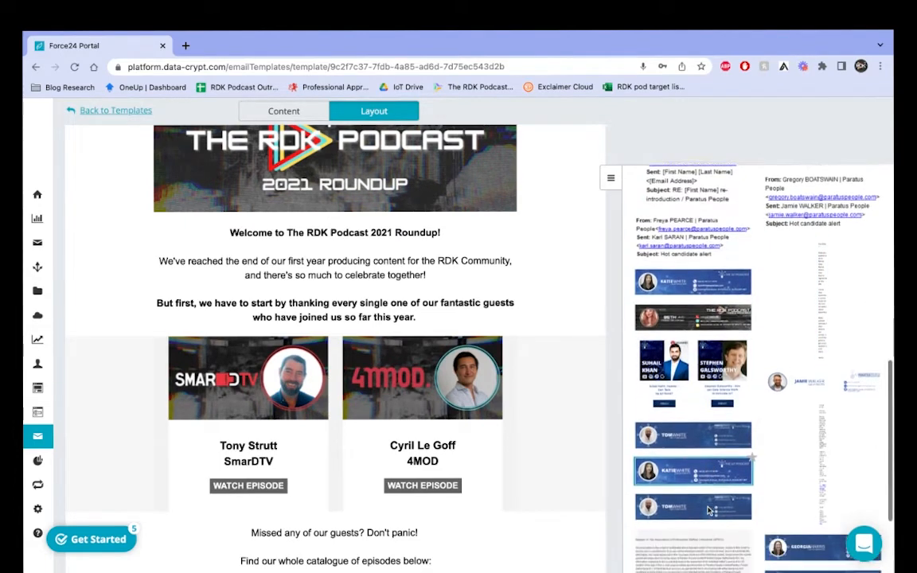
pyautogui.scroll(-5, 732, 443)
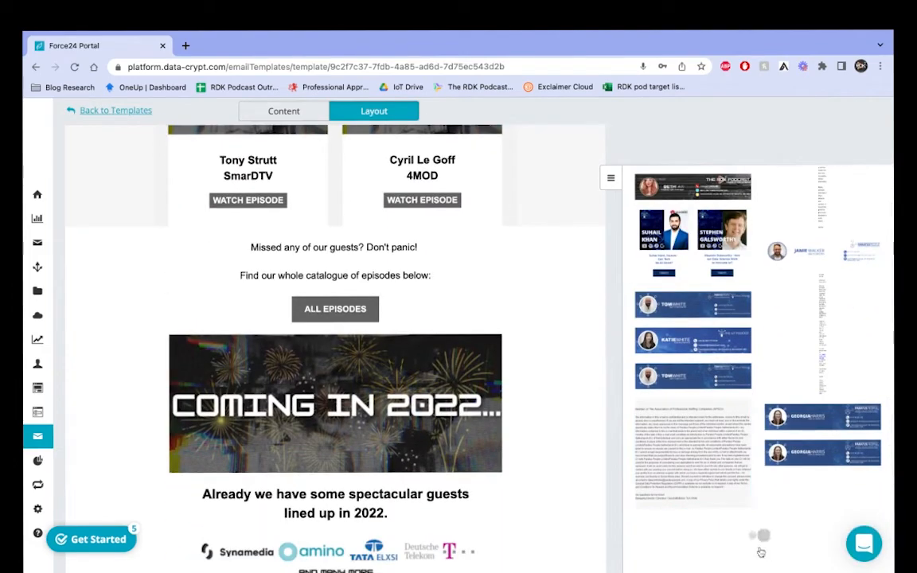
pyautogui.scroll(-10, 748, 493)
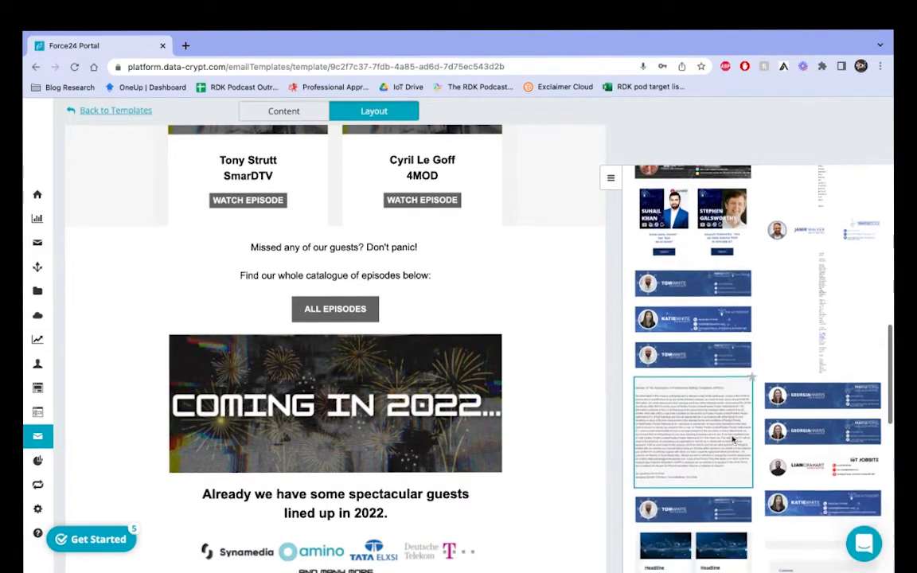
pyautogui.scroll(2, 732, 438)
pyautogui.scroll(-1, 732, 436)
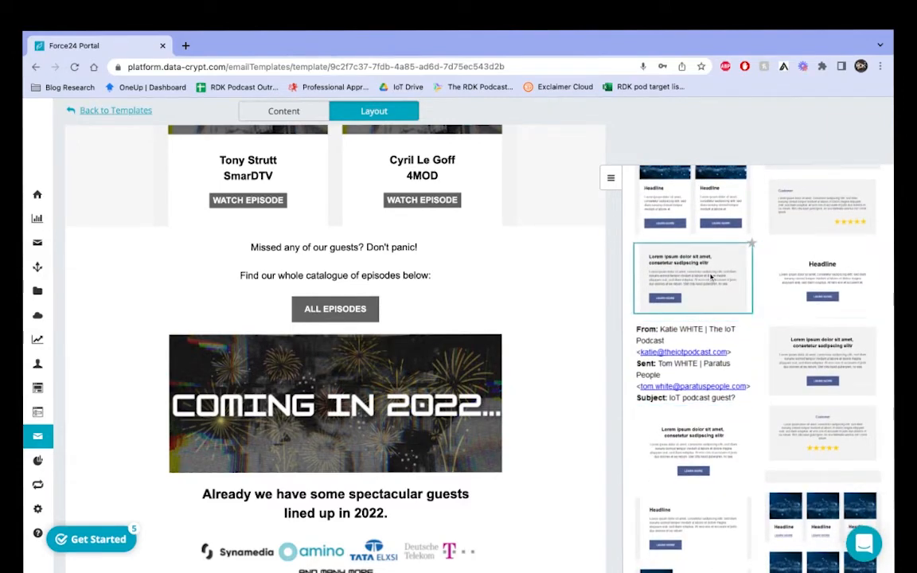
pyautogui.scroll(-4, 820, 335)
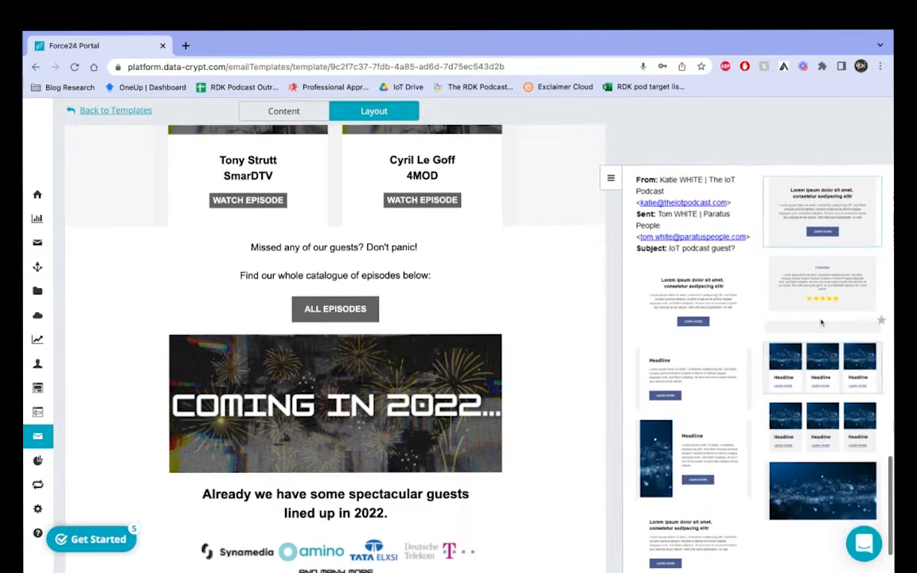
pyautogui.scroll(-2, 716, 371)
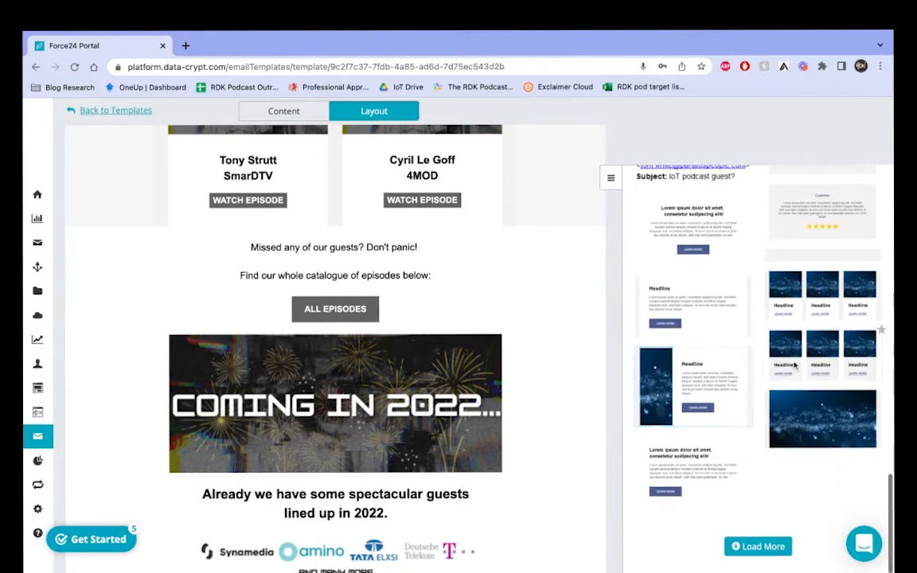
pyautogui.scroll(-2, 822, 445)
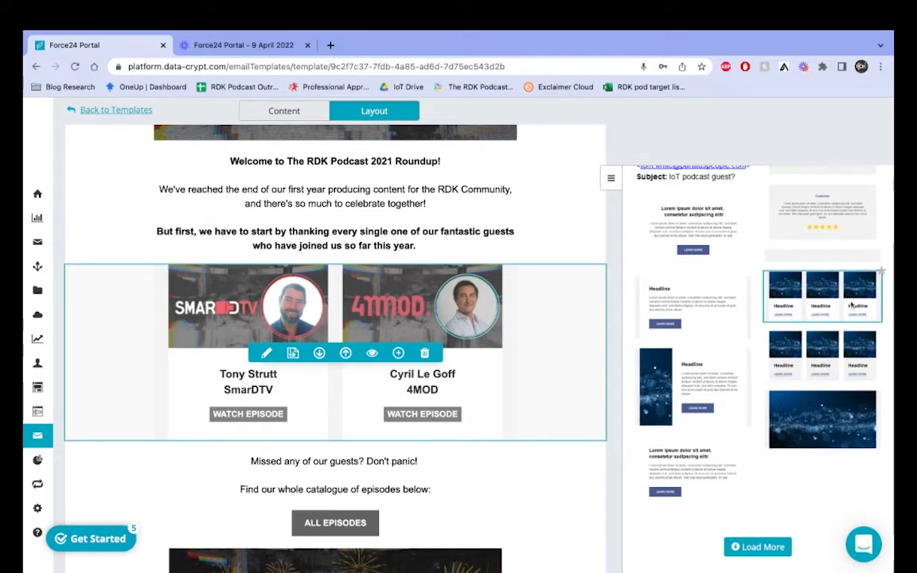
# Step: Drop a three-column Headline row above the guests, check its 12 spacing, then head to Content
pyautogui.moveTo(852, 305); pyautogui.dragTo(637, 295)
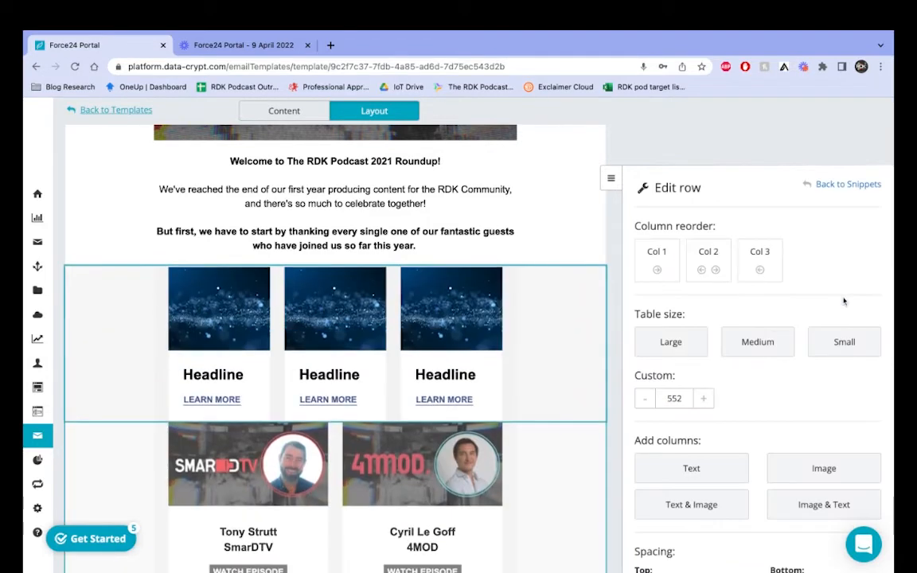
pyautogui.click(494, 376)
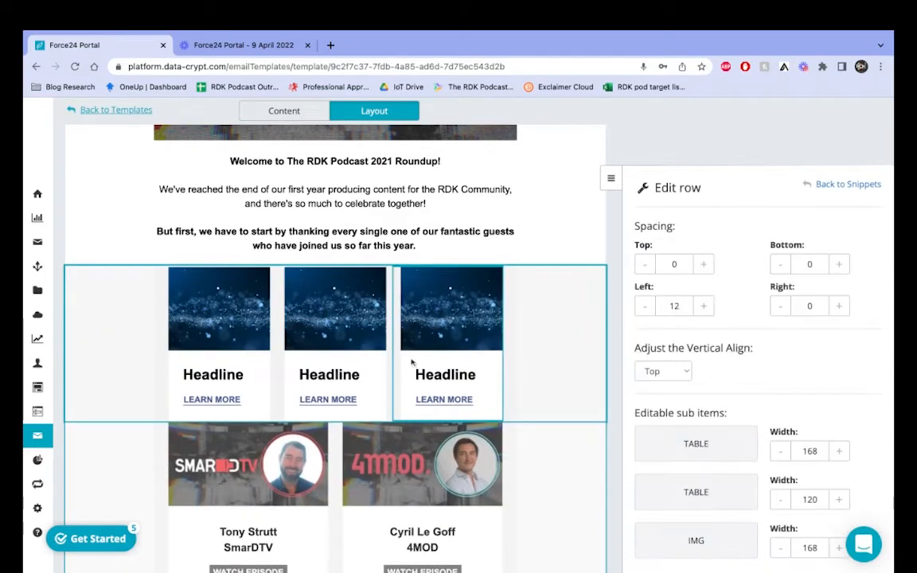
pyautogui.click(374, 344)
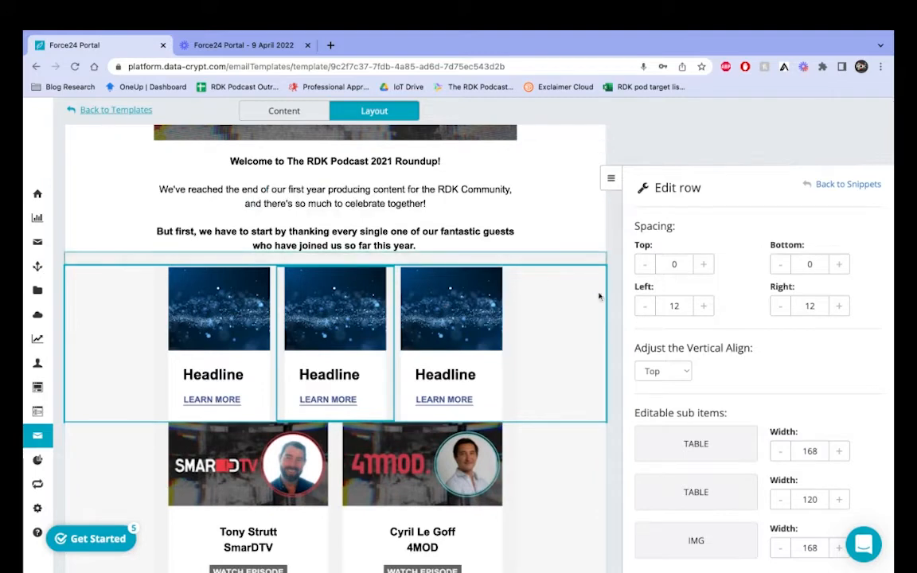
pyautogui.scroll(-3, 548, 377)
pyautogui.scroll(2, 548, 374)
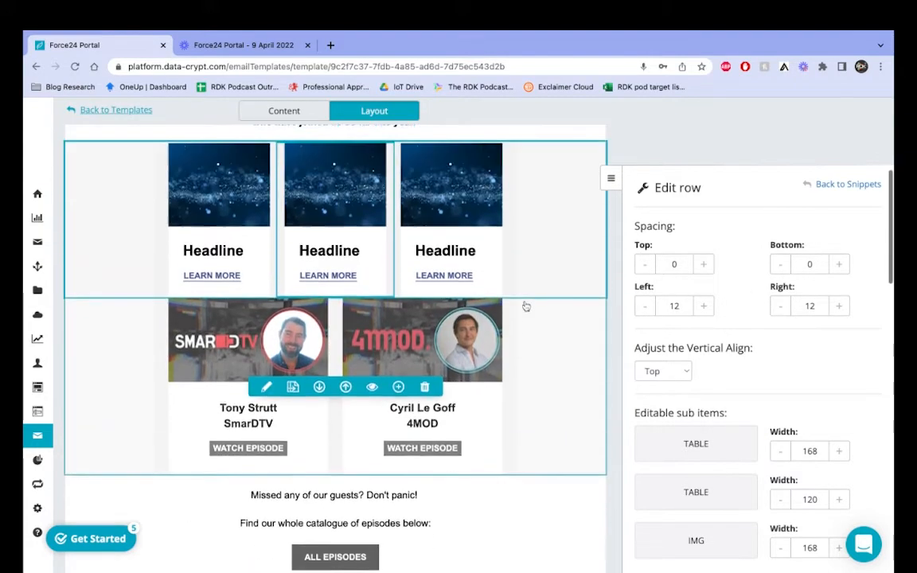
pyautogui.click(847, 185)
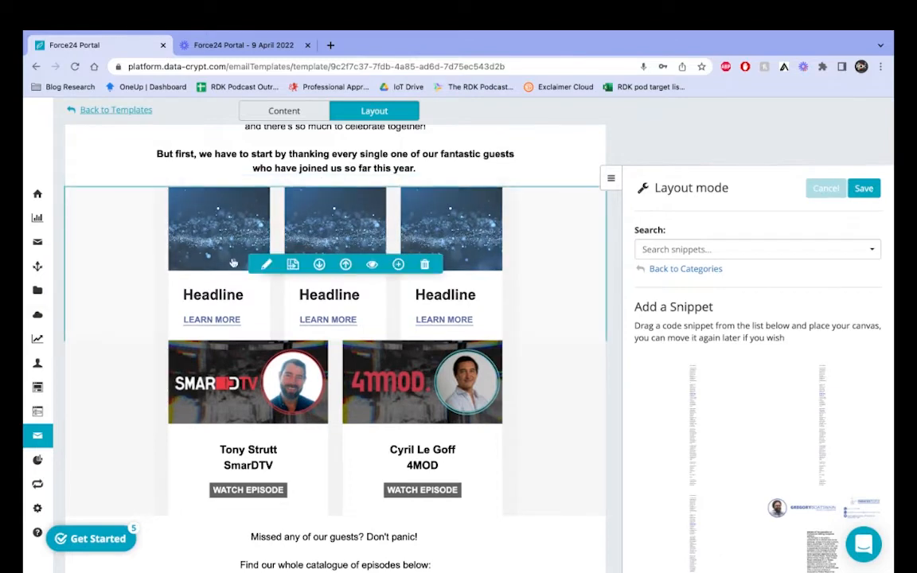
pyautogui.click(284, 110)
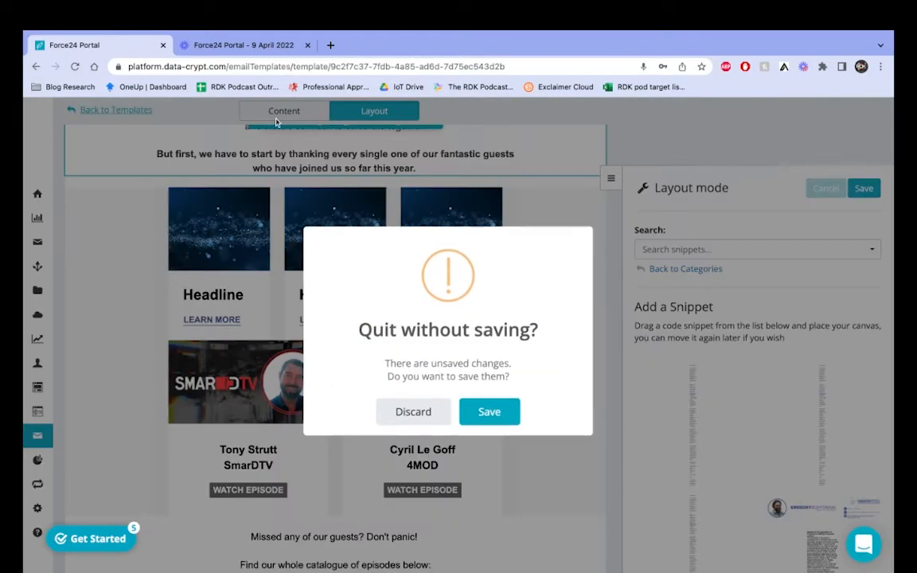
pyautogui.click(493, 412)
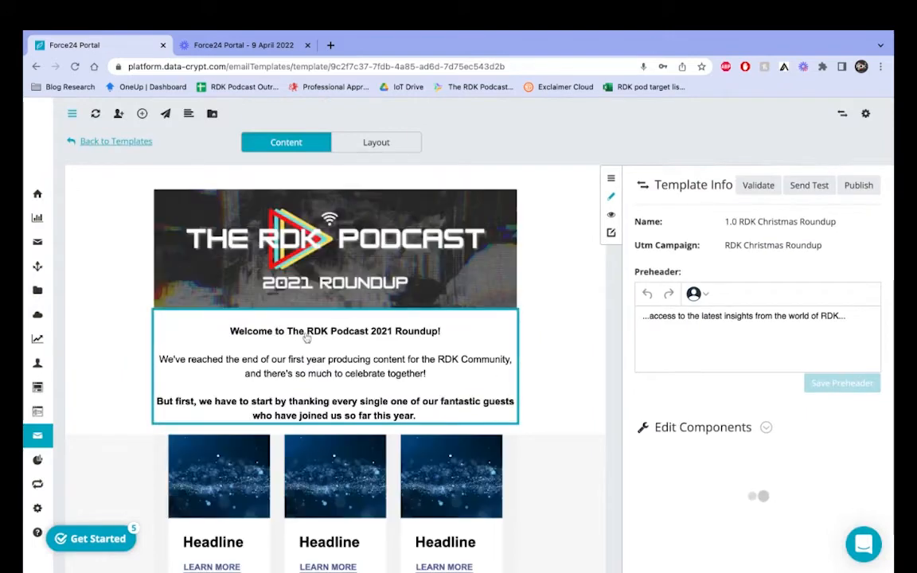
pyautogui.scroll(-2, 307, 339)
pyautogui.click(231, 318)
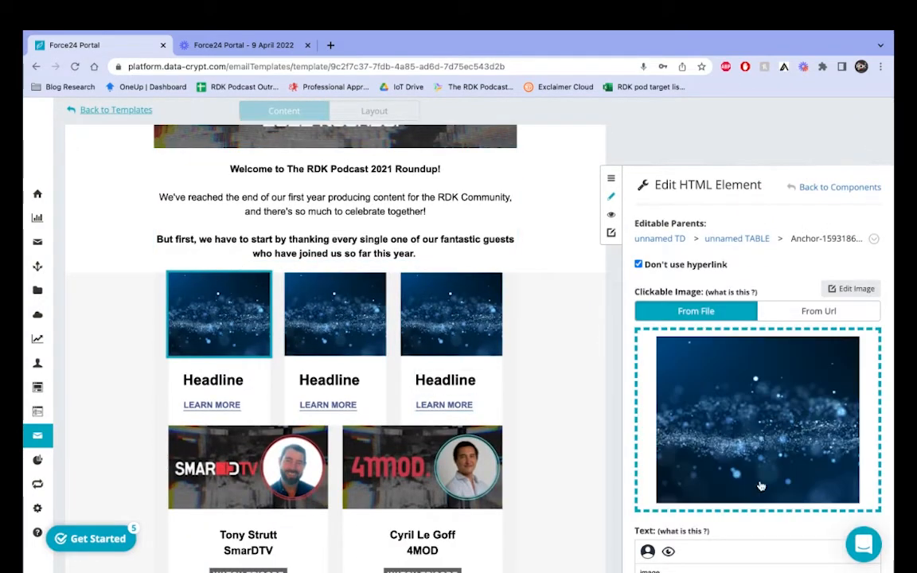
pyautogui.scroll(-1, 760, 485)
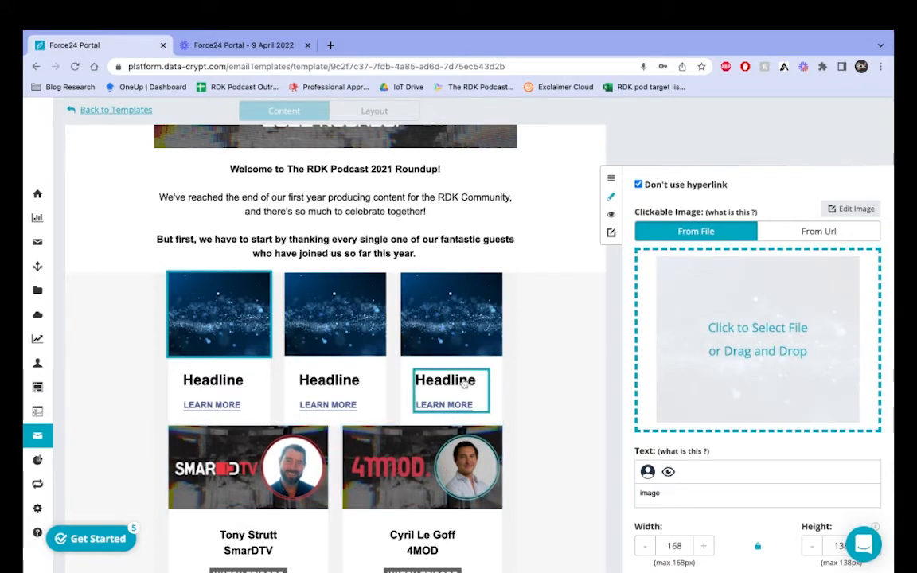
pyautogui.scroll(-1, 464, 384)
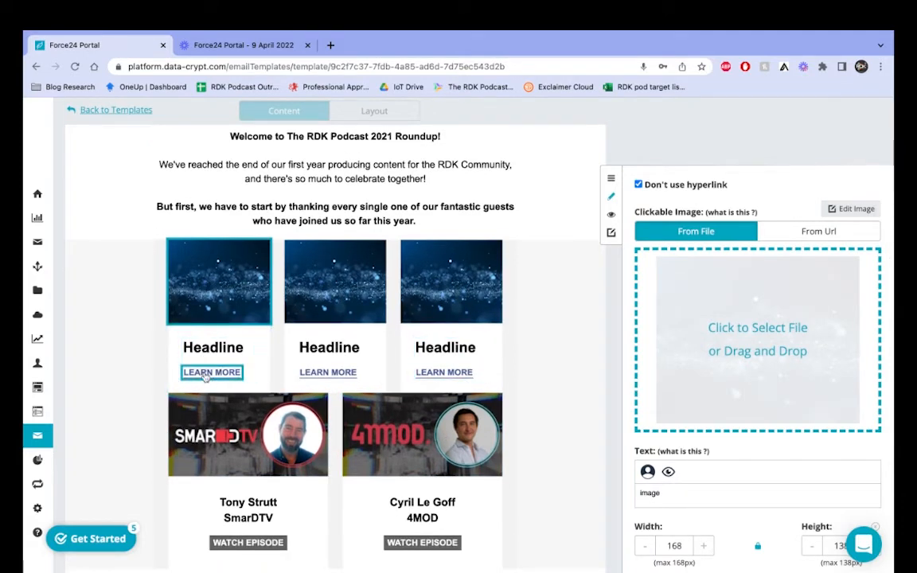
pyautogui.scroll(-3, 334, 350)
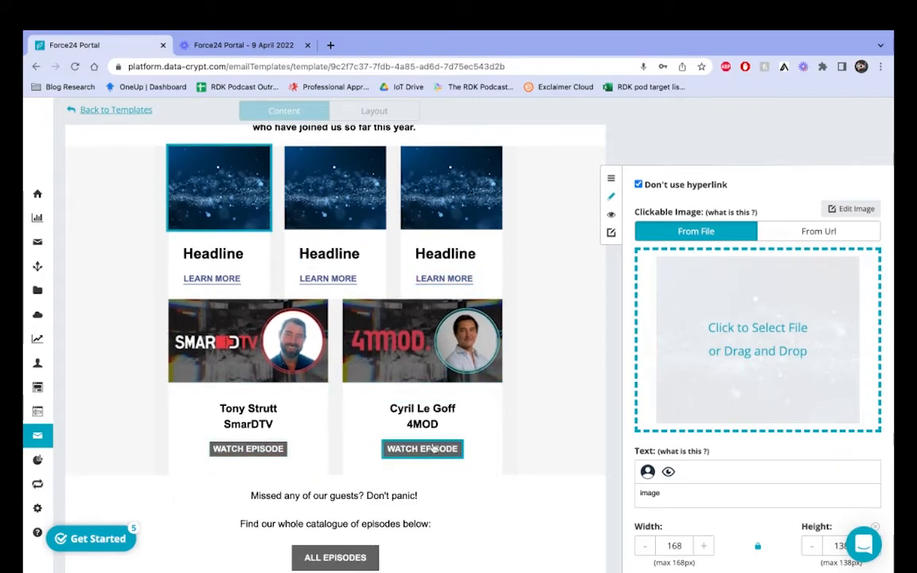
pyautogui.scroll(4, 427, 342)
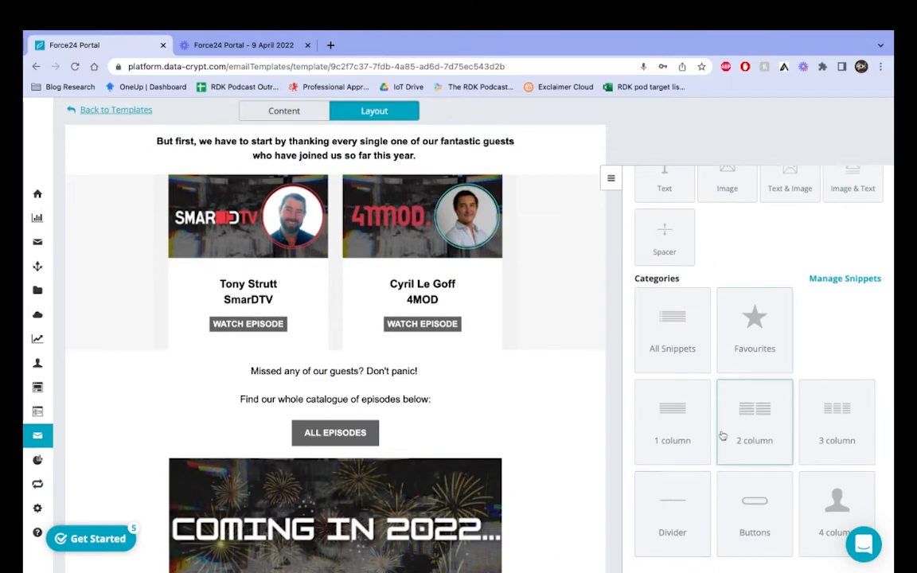
# Step: Switch the template to layout mode and browse the 1 column snippets
pyautogui.click(678, 433)
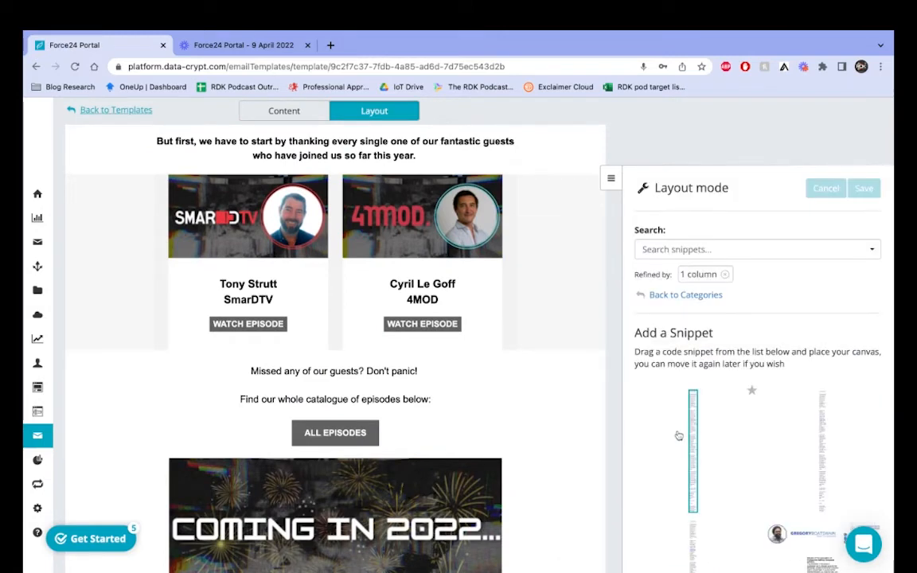
pyautogui.scroll(-3, 681, 342)
pyautogui.scroll(-5, 683, 307)
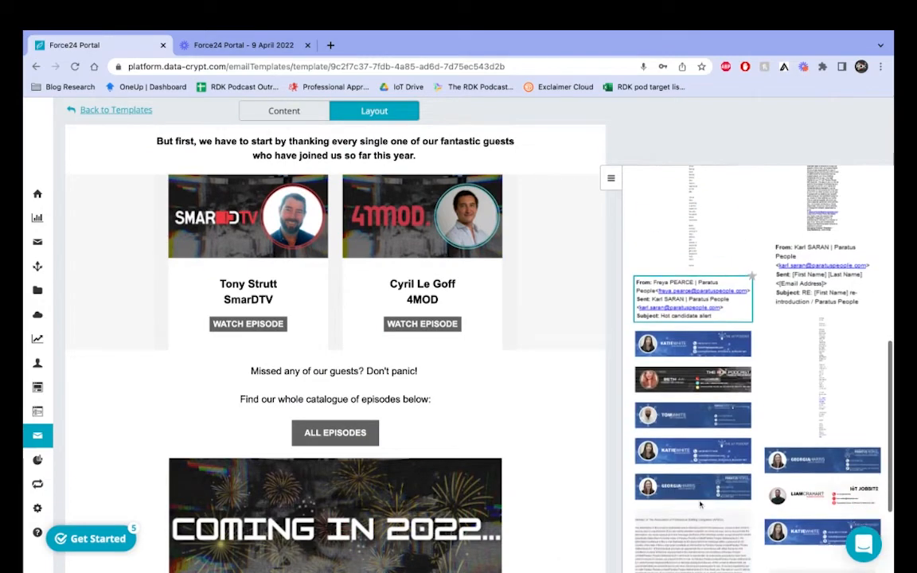
pyautogui.scroll(10, 669, 302)
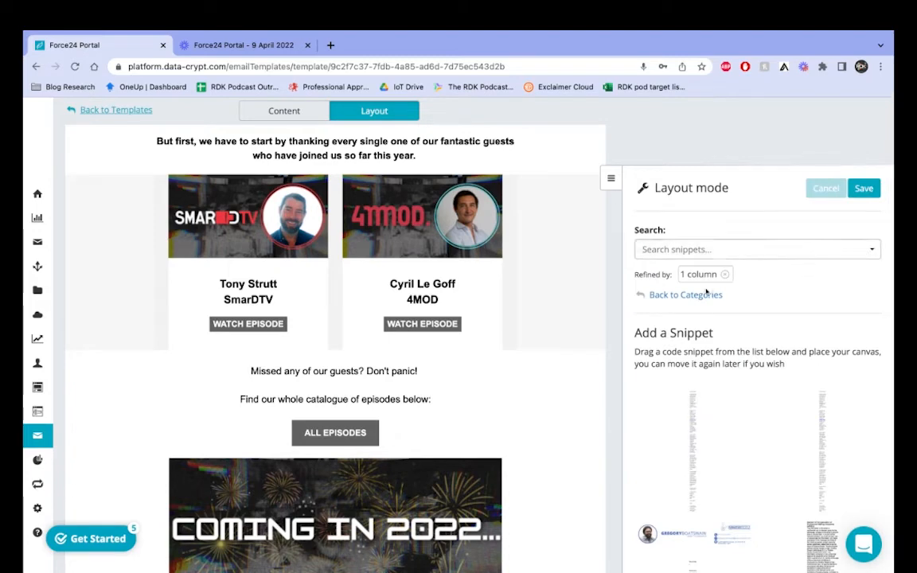
pyautogui.click(706, 293)
# Step: Browse the 3 column snippet collection
pyautogui.click(827, 489)
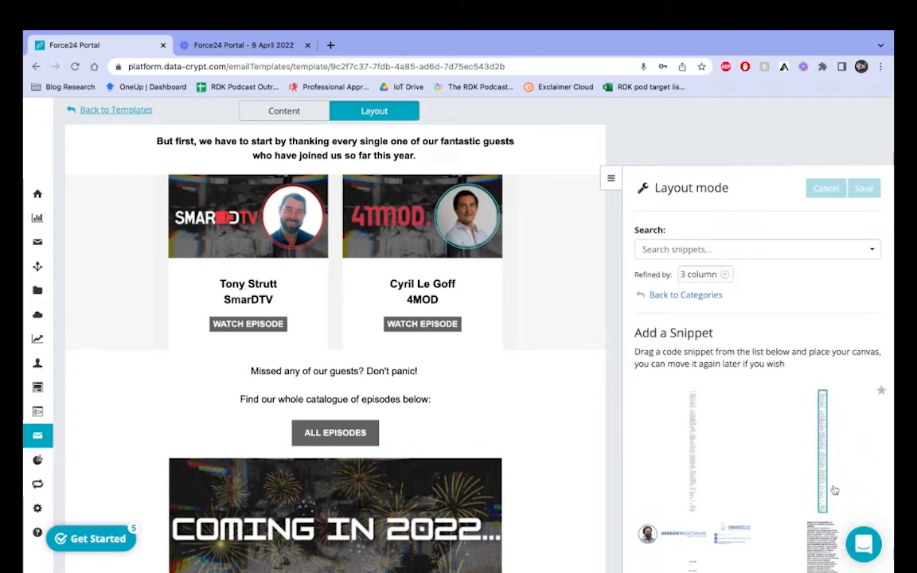
pyautogui.scroll(-5, 825, 370)
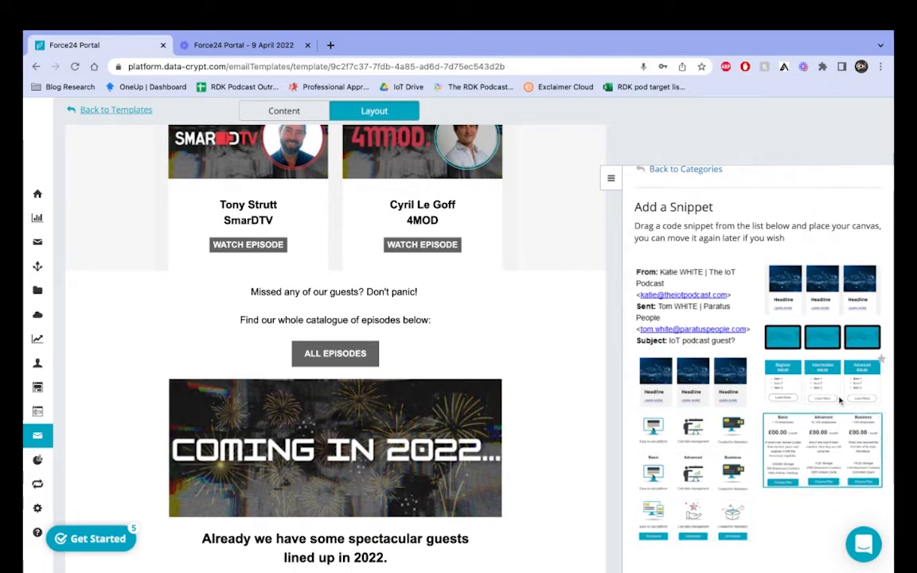
pyautogui.scroll(3, 720, 350)
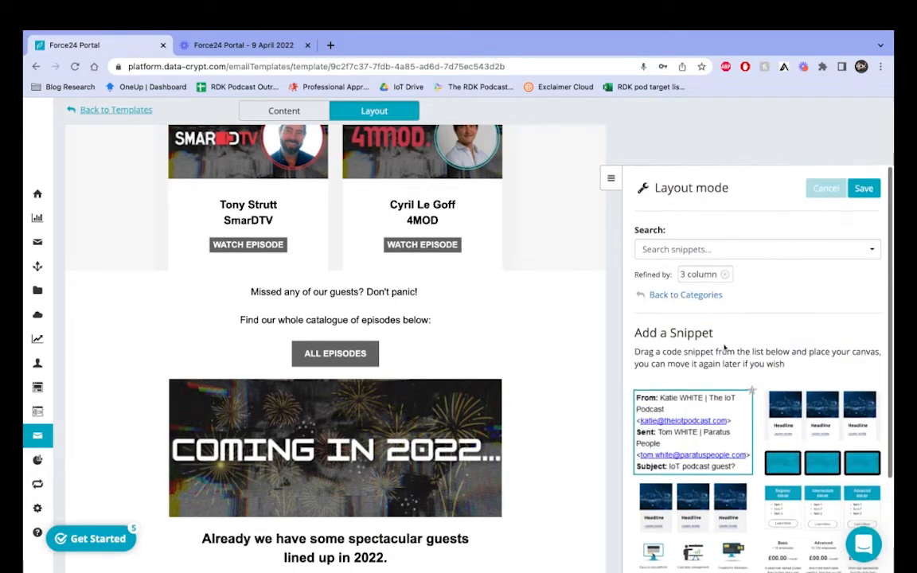
pyautogui.click(661, 294)
# Step: Open the Divider snippet category and scroll through its snippets
pyautogui.scroll(-2, 724, 347)
pyautogui.click(678, 517)
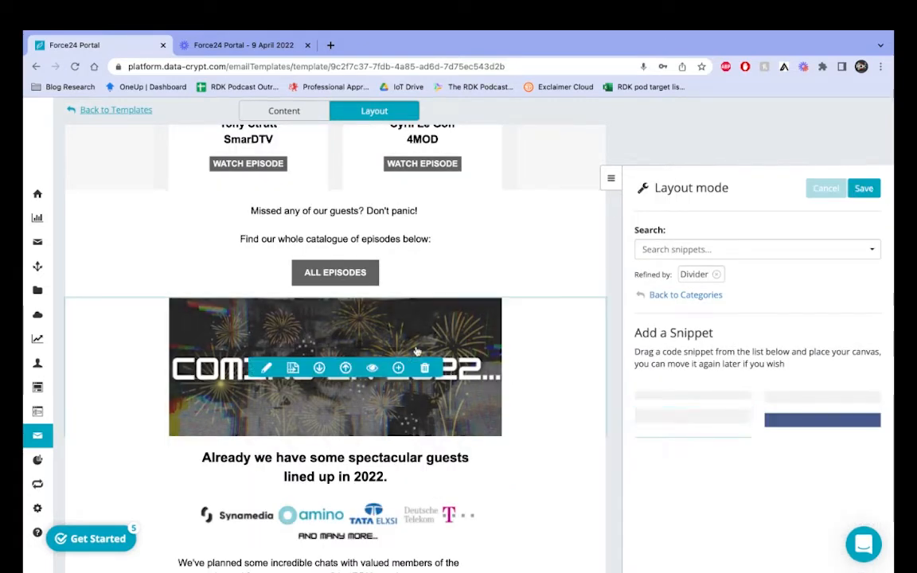
pyautogui.scroll(-2, 409, 358)
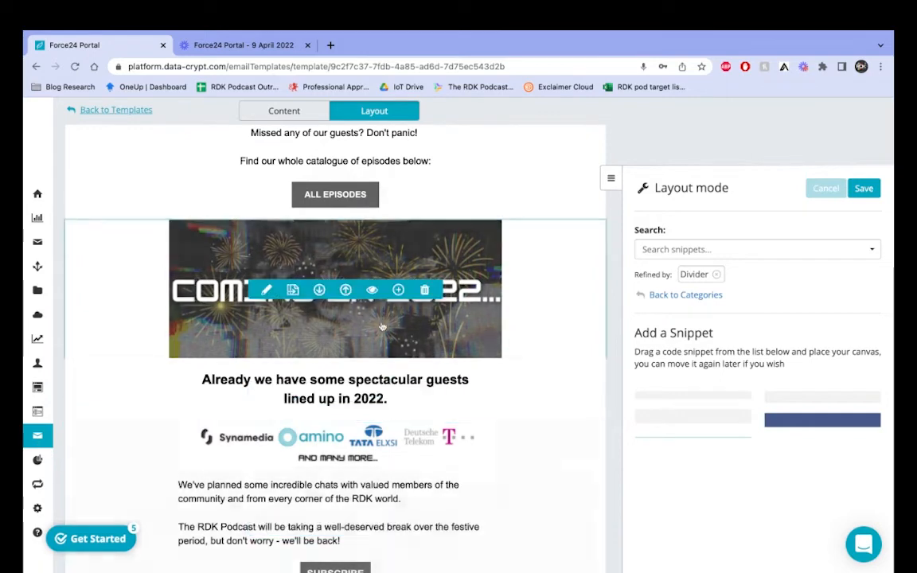
pyautogui.scroll(3, 752, 350)
pyautogui.scroll(6, 762, 364)
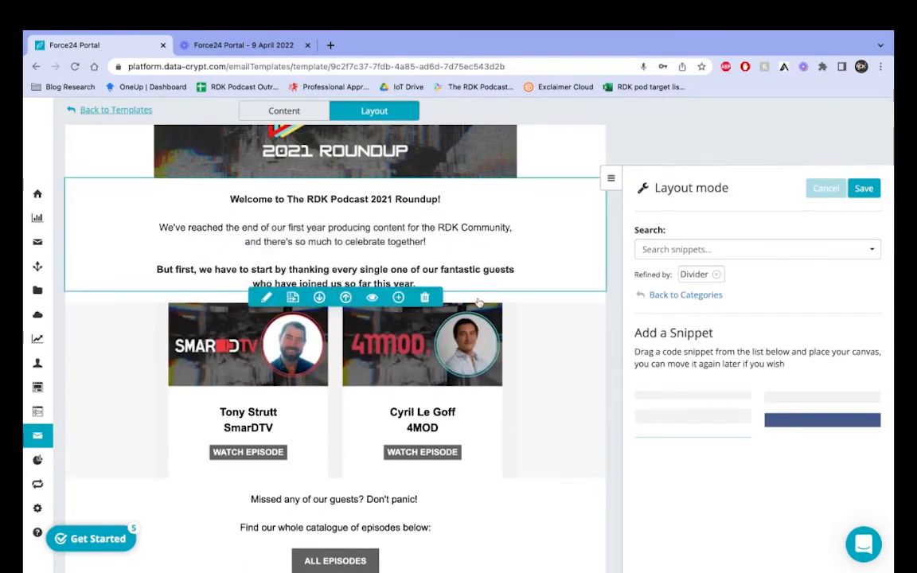
pyautogui.scroll(-8, 333, 243)
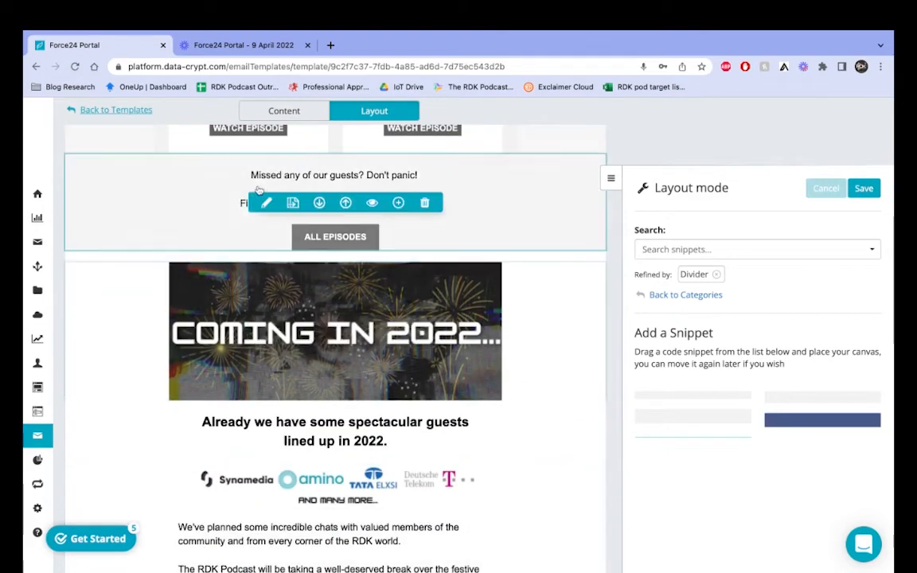
pyautogui.scroll(-5, 428, 409)
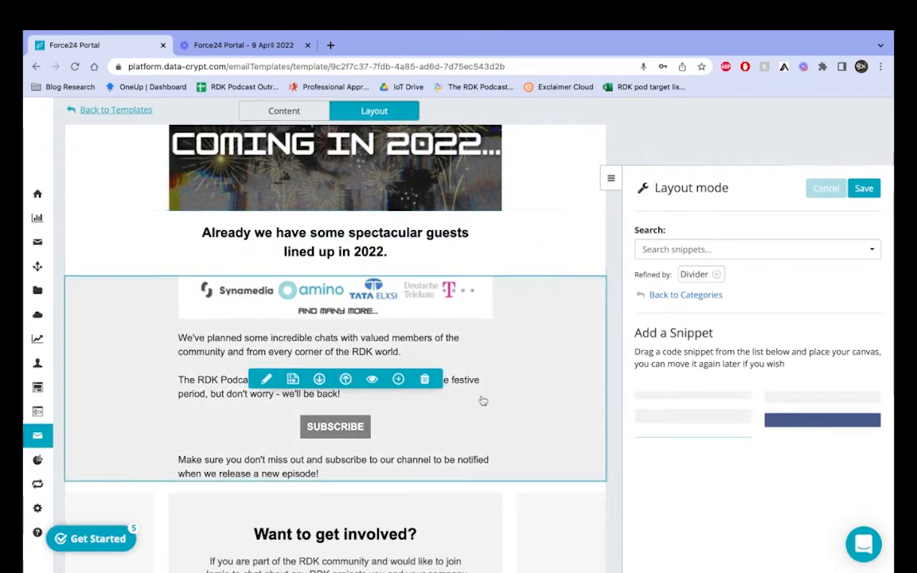
pyautogui.scroll(1, 459, 319)
pyautogui.scroll(-5, 430, 398)
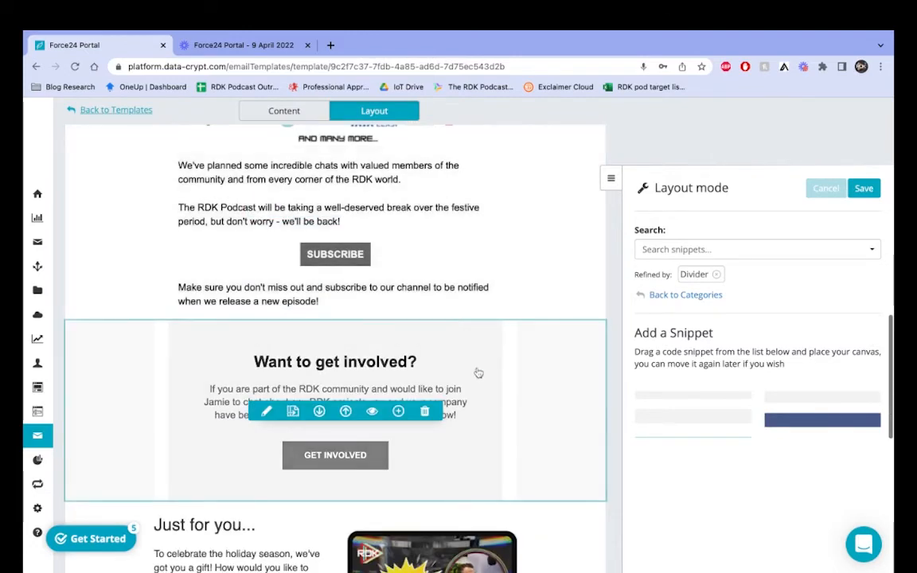
pyautogui.scroll(-3, 478, 430)
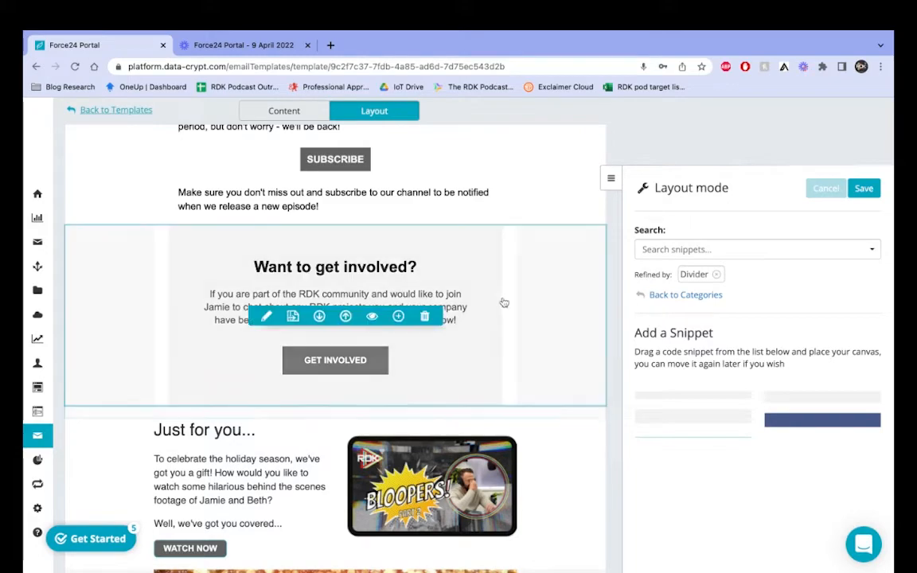
pyautogui.scroll(2, 751, 344)
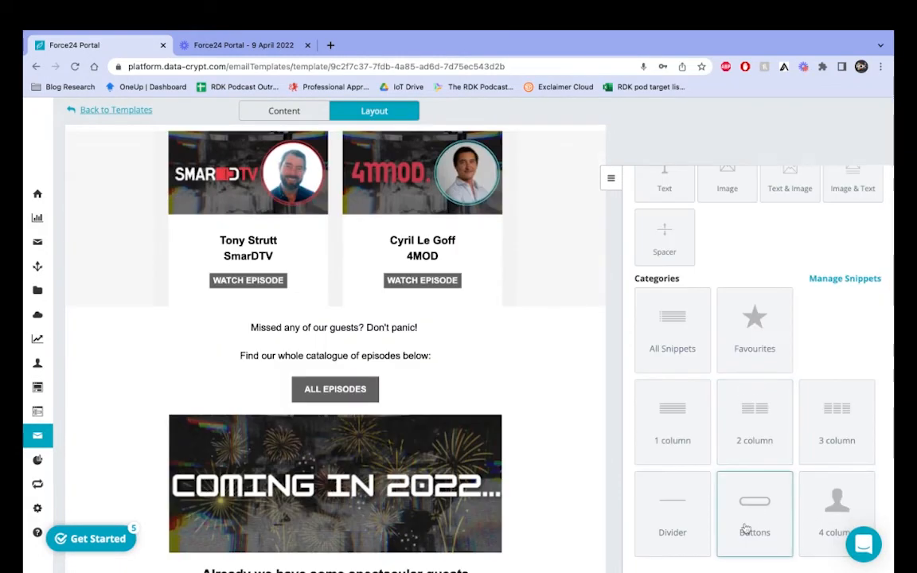
pyautogui.click(745, 528)
pyautogui.scroll(-5, 710, 493)
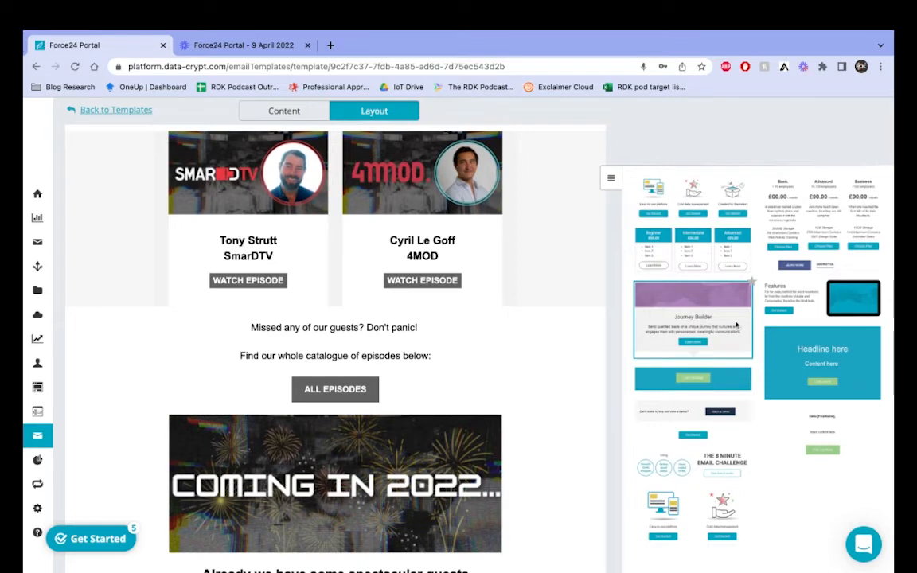
pyautogui.scroll(3, 676, 270)
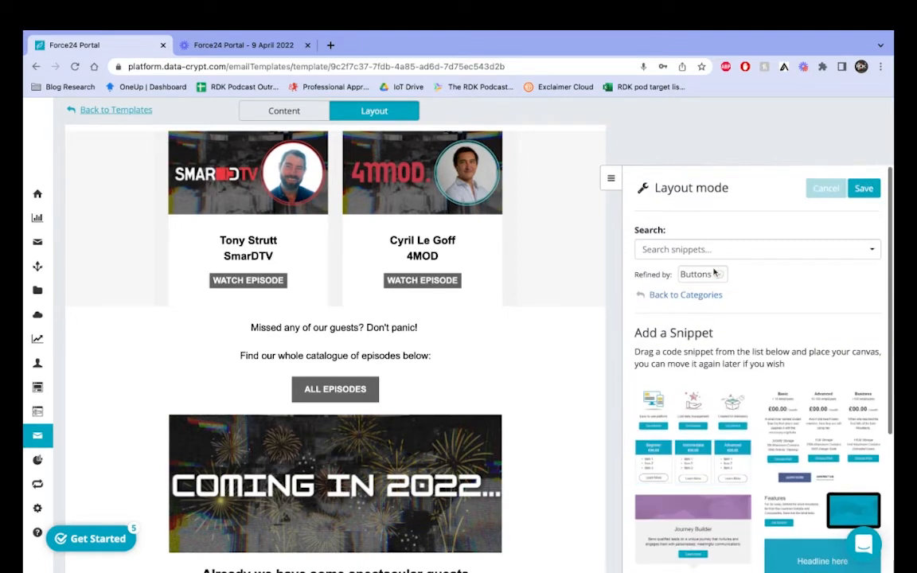
pyautogui.click(648, 296)
pyautogui.scroll(-5, 764, 312)
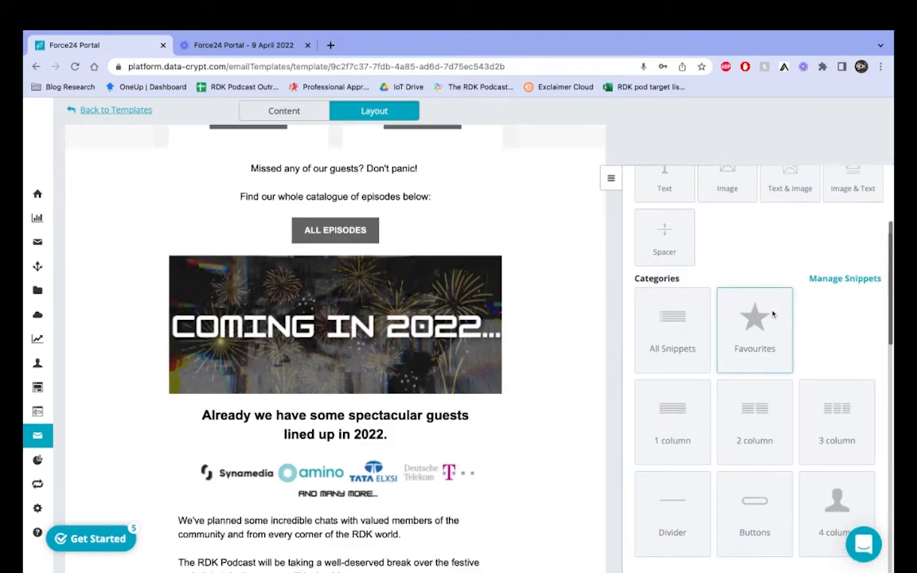
pyautogui.scroll(10, 524, 413)
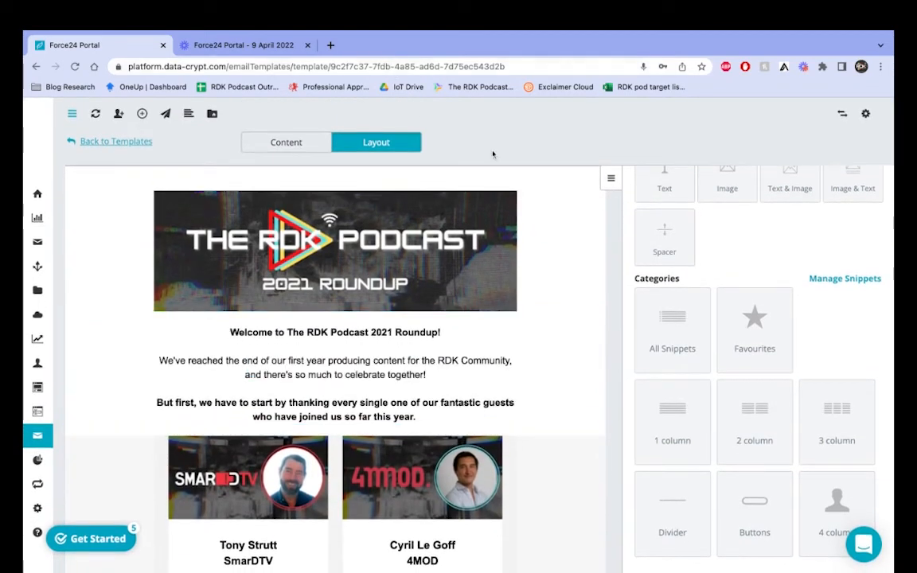
pyautogui.scroll(-1, 499, 209)
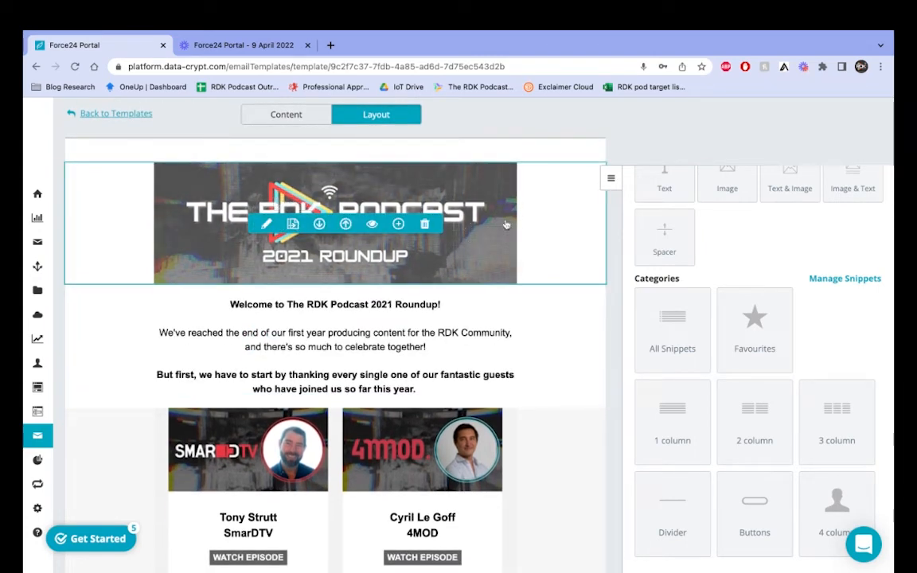
# Step: Save the layout, check the header banner is 600 × 200 px, and head to canva.com in a new tab
pyautogui.click(291, 117)
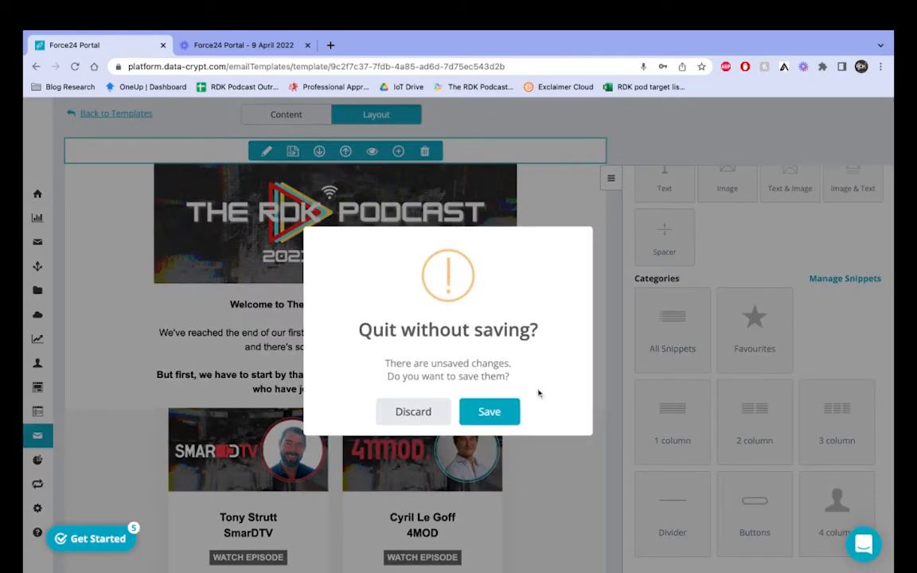
pyautogui.click(488, 411)
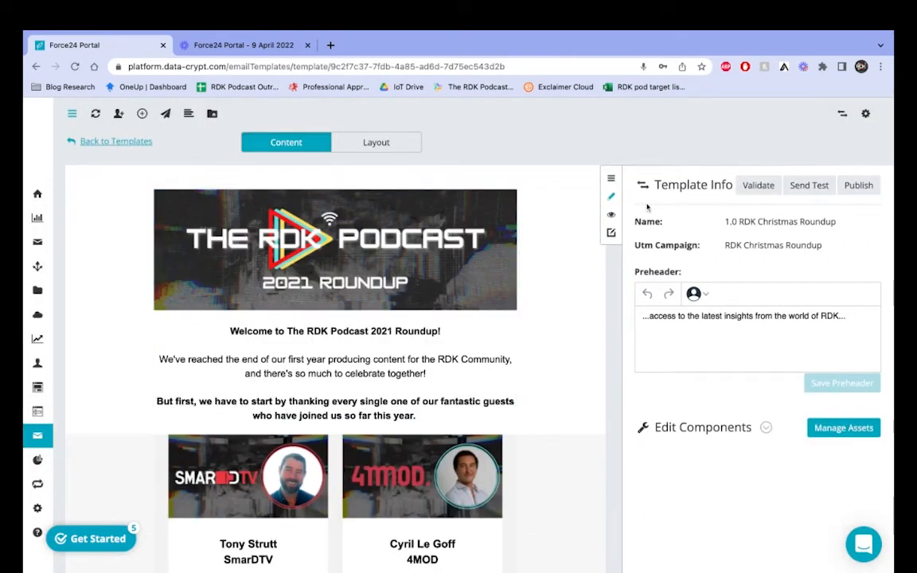
pyautogui.click(414, 204)
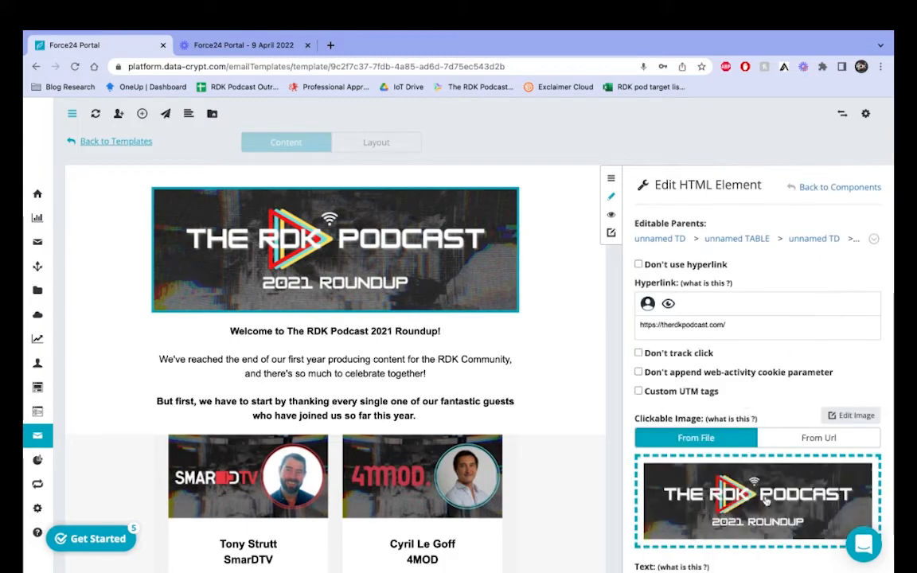
pyautogui.scroll(-5, 764, 502)
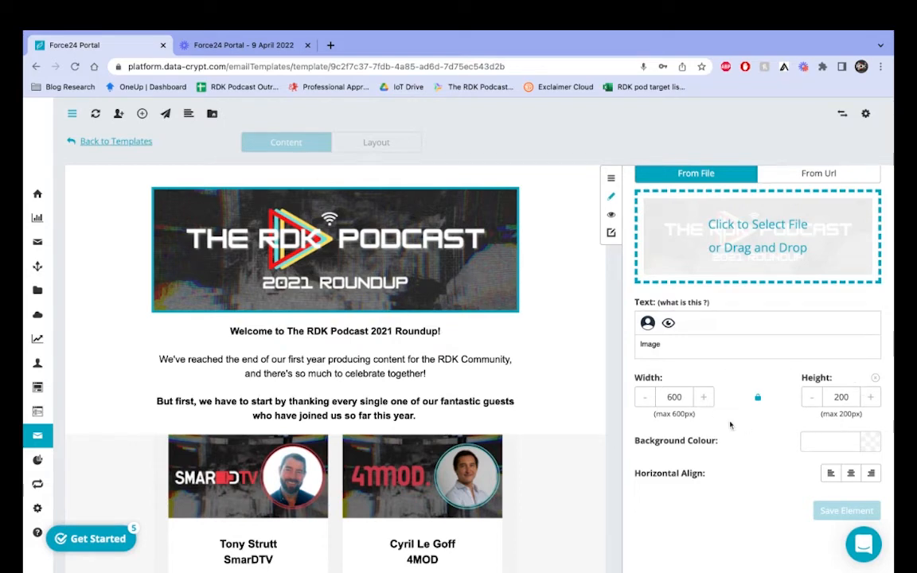
pyautogui.click(330, 44)
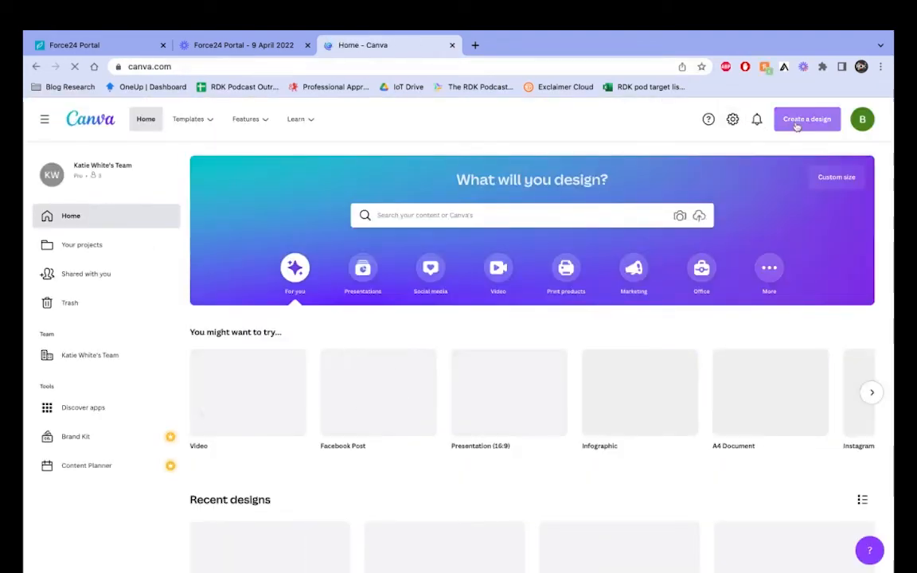
# Step: Create a blank Canva design with a custom size of 600 px wide by 200 px high
pyautogui.click(800, 120)
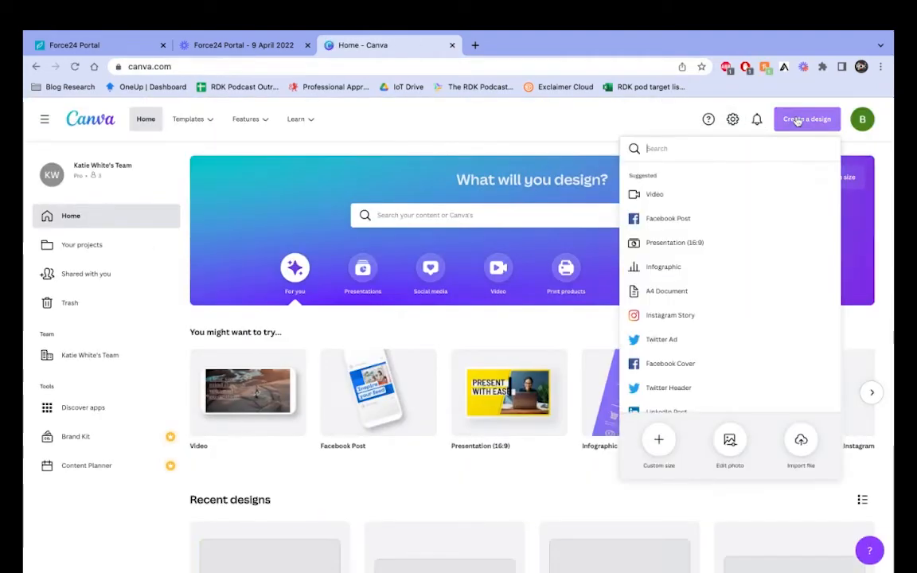
pyautogui.click(658, 440)
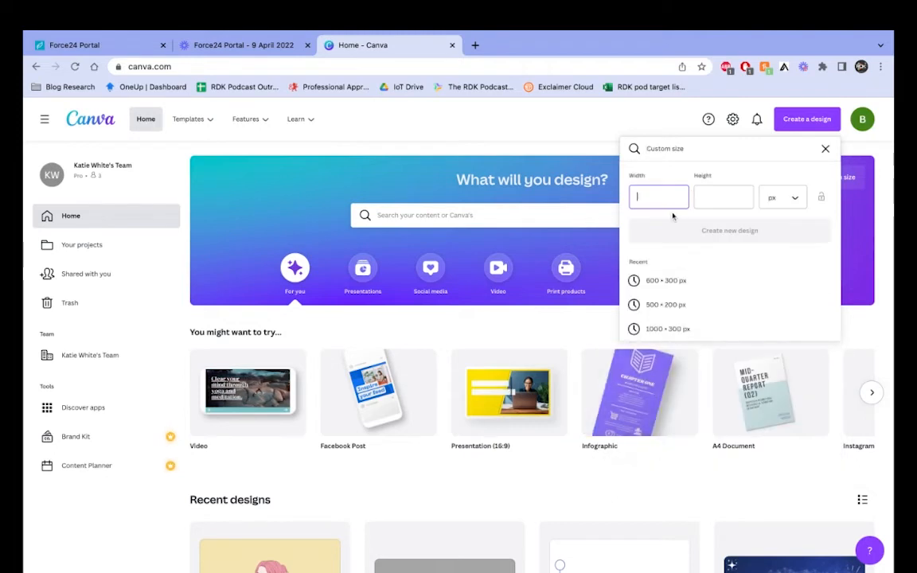
pyautogui.write('600')
pyautogui.click(720, 195)
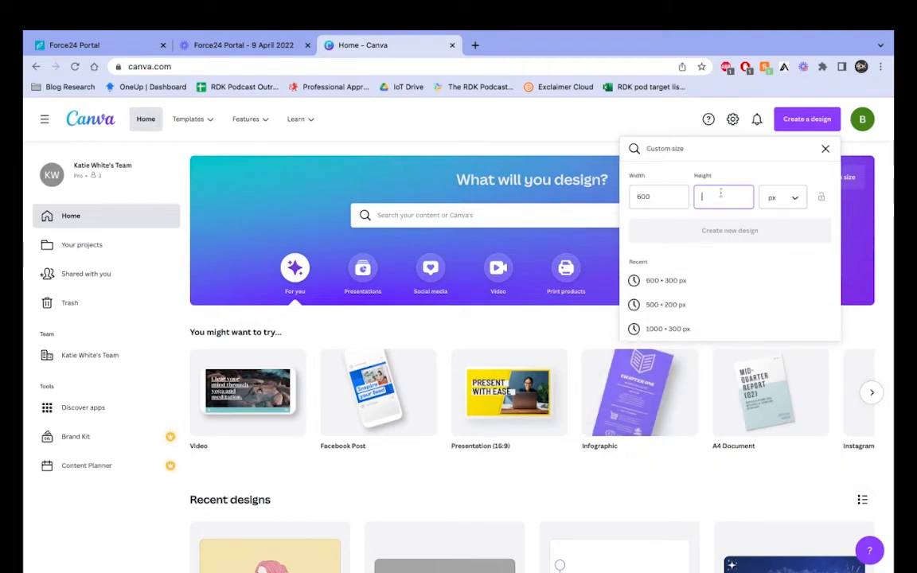
pyautogui.write('200')
pyautogui.click(724, 232)
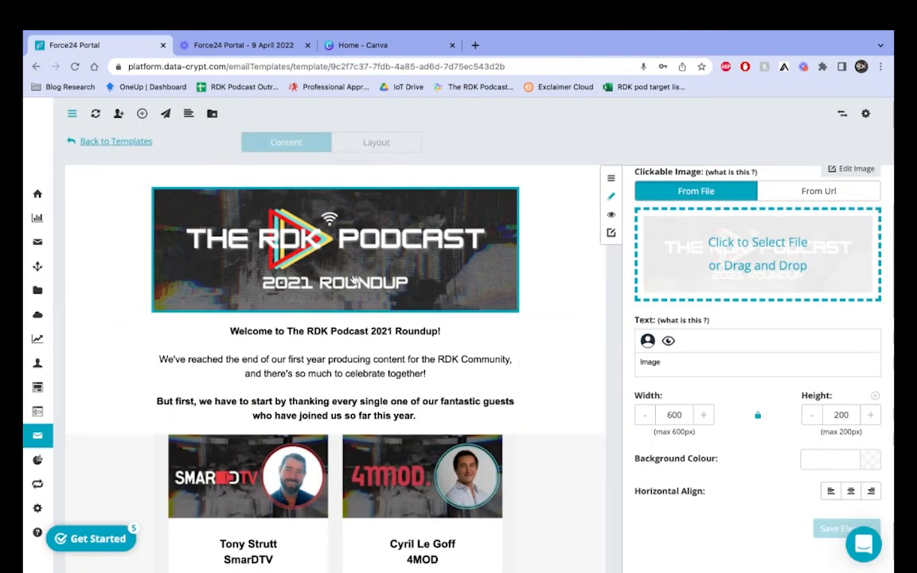
# Step: Scroll through the whole email template, then return to the template details with Back to Components
pyautogui.scroll(-2, 354, 278)
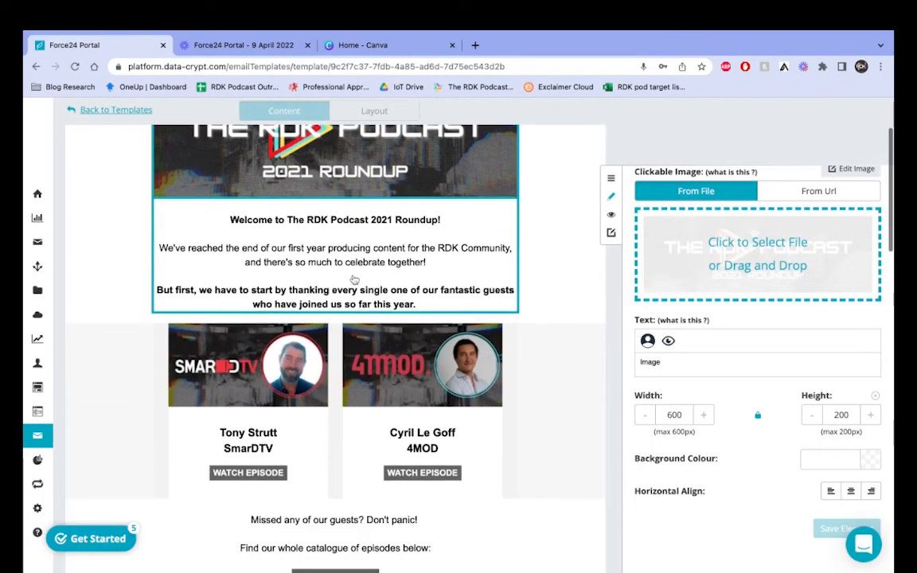
pyautogui.scroll(-5, 429, 379)
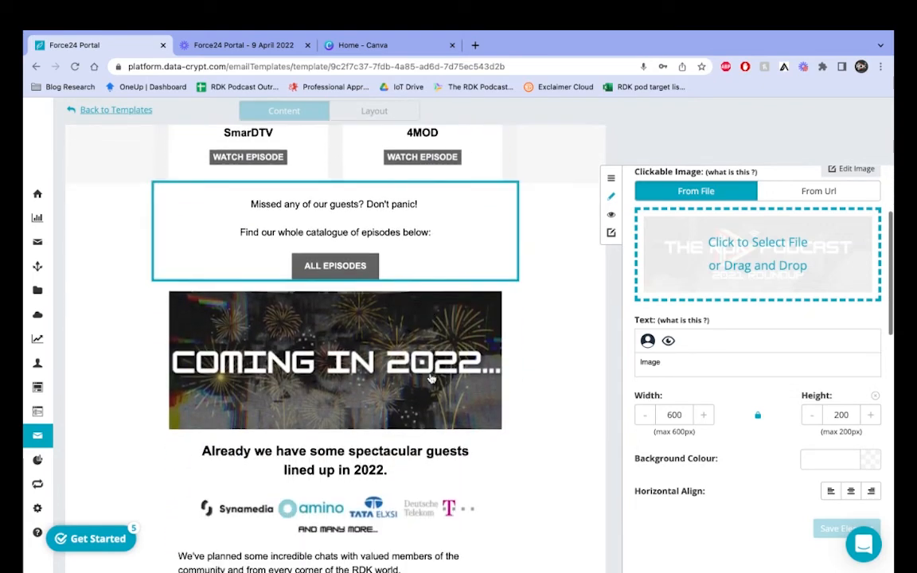
pyautogui.scroll(-3, 445, 398)
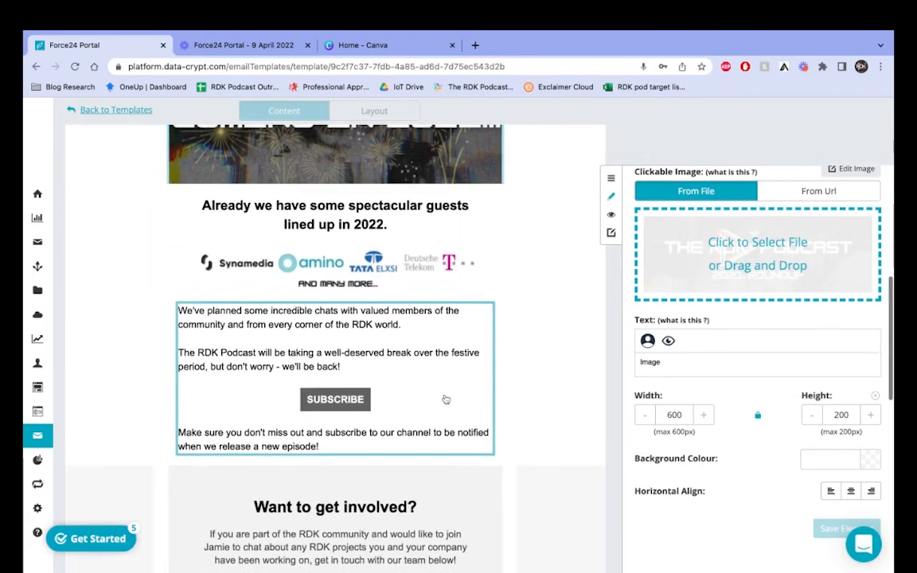
pyautogui.scroll(-1, 446, 398)
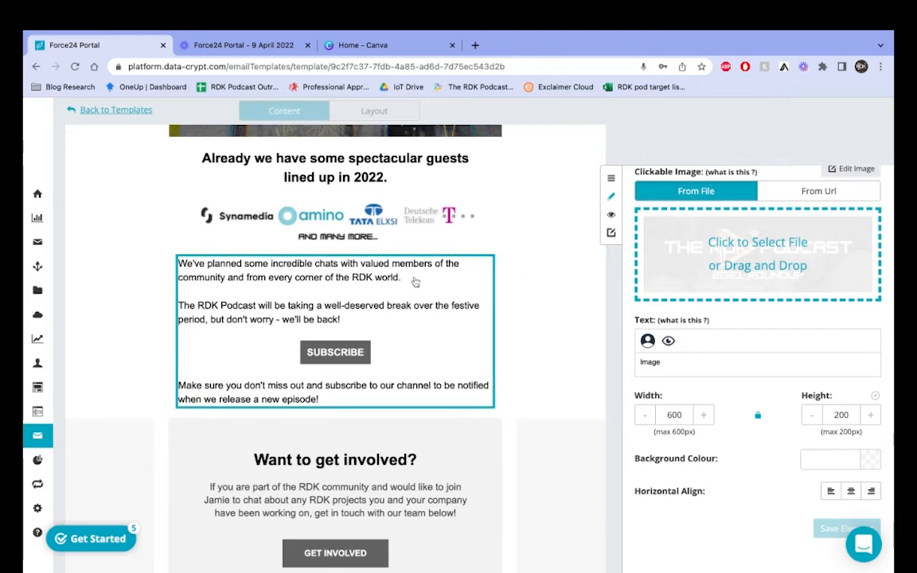
pyautogui.scroll(-2, 418, 286)
pyautogui.scroll(15, 419, 287)
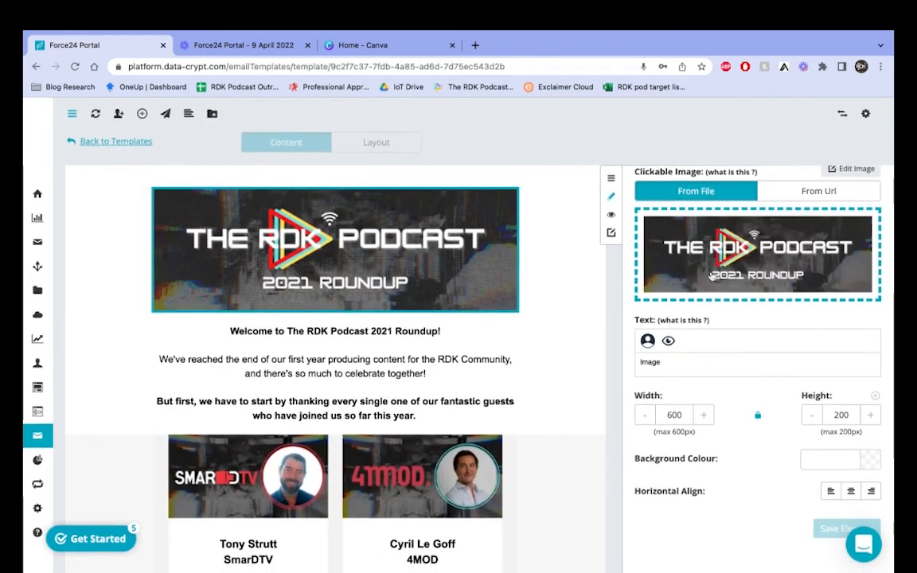
pyautogui.scroll(5, 753, 420)
pyautogui.click(817, 189)
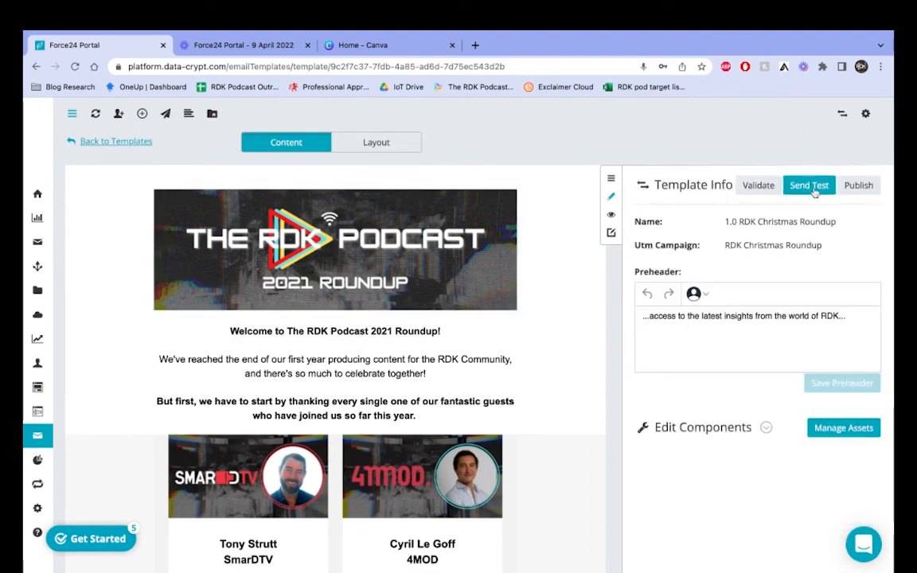
# Step: Start a test send to the first test marketing list from the therdkpodcast.com server
pyautogui.click(809, 186)
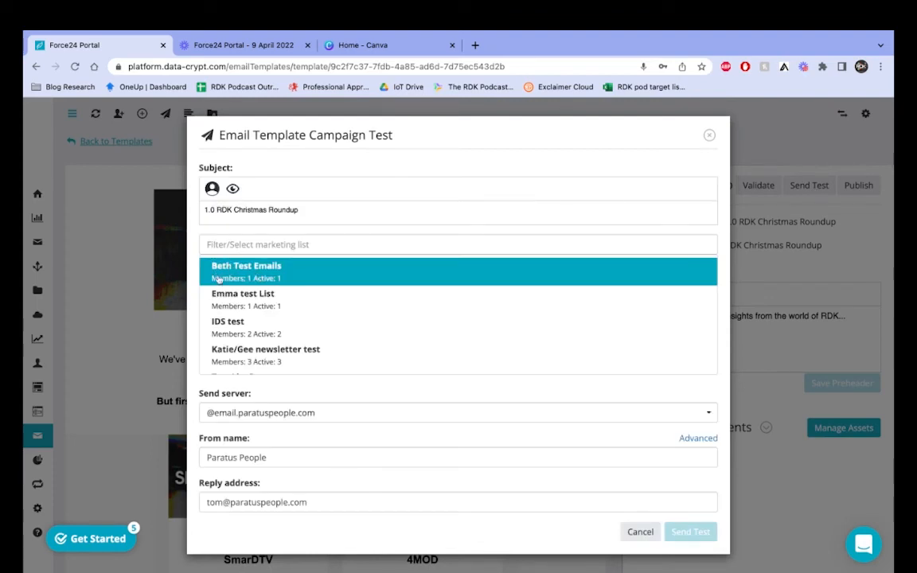
pyautogui.click(312, 273)
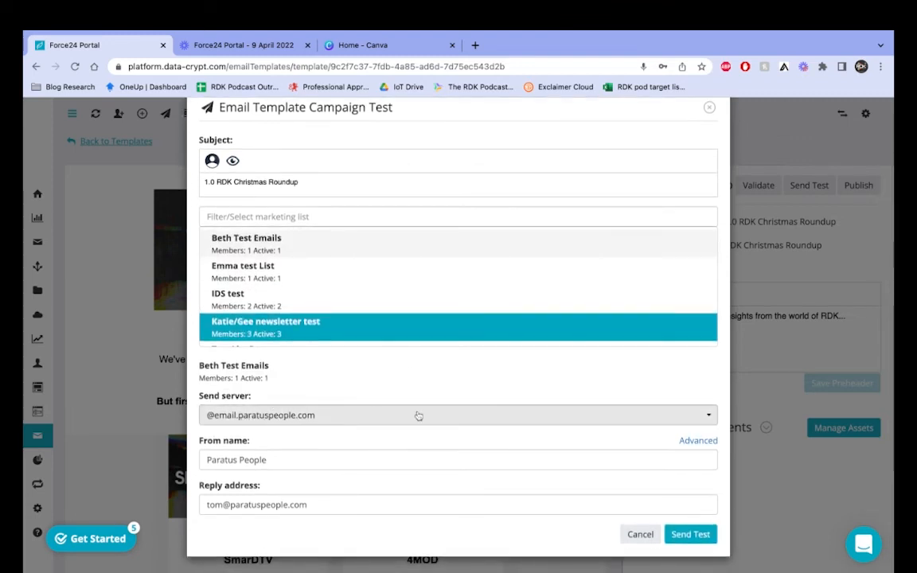
pyautogui.click(418, 415)
pyautogui.click(303, 483)
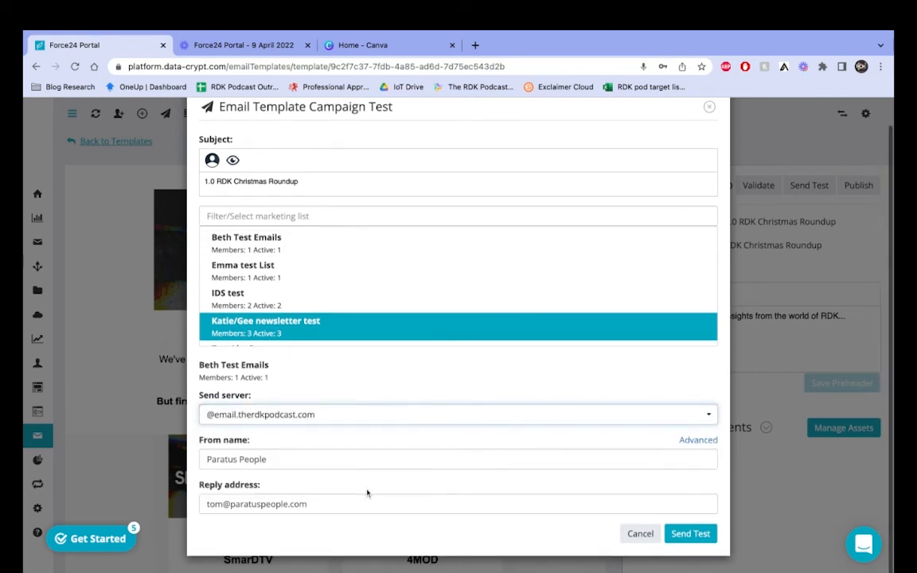
# Step: Replace the sender name with a new name and set the reply address to the suggested podcast address
pyautogui.moveTo(249, 459); pyautogui.dragTo(297, 459)
pyautogui.hotkey('ctrl', 'a')
pyautogui.write('Beth')
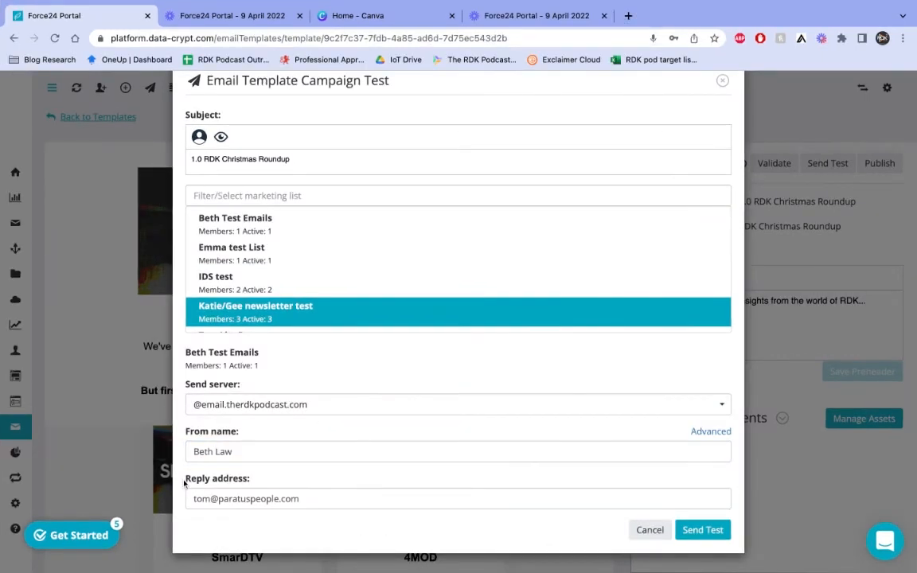
pyautogui.click(318, 498)
pyautogui.hotkey('ctrl', 'a')
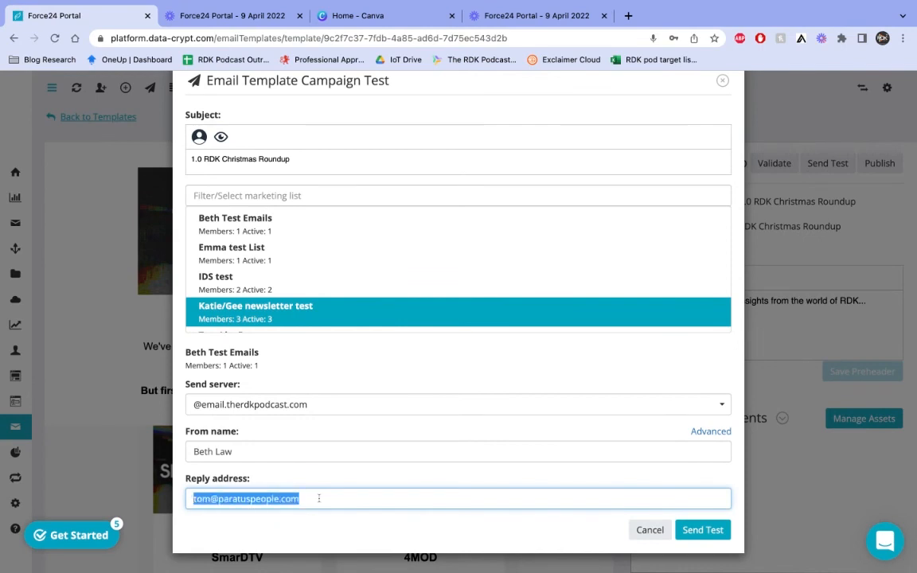
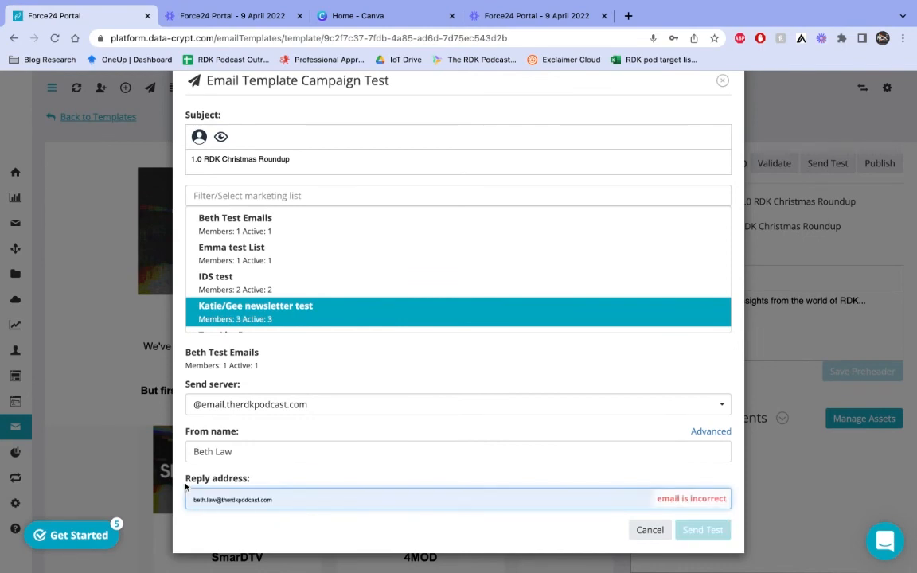
pyautogui.click(255, 453)
pyautogui.click(311, 477)
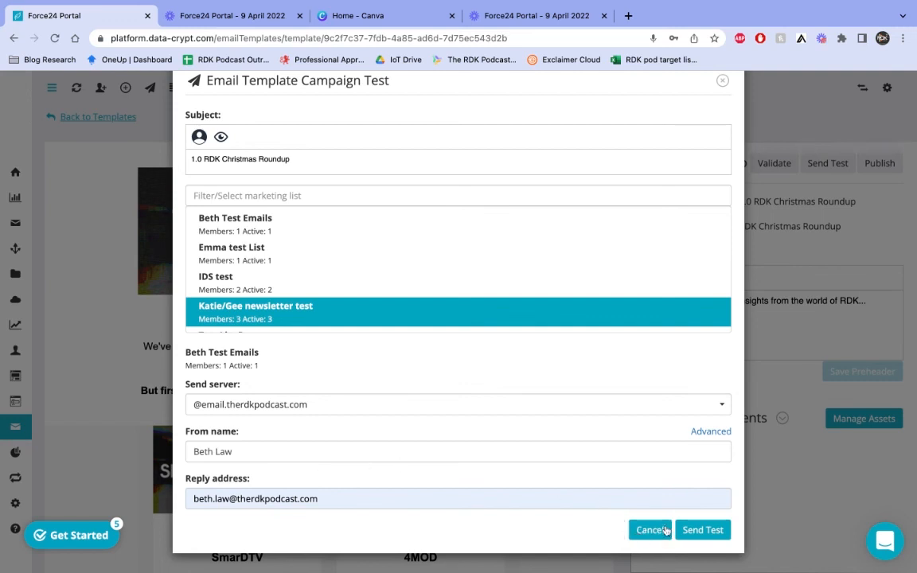
# Step: Remove the 1.0 prefix so the subject reads 'RDK Christmas Roundup', then send and confirm the test
pyautogui.scroll(1, 590, 355)
pyautogui.scroll(1, 590, 355)
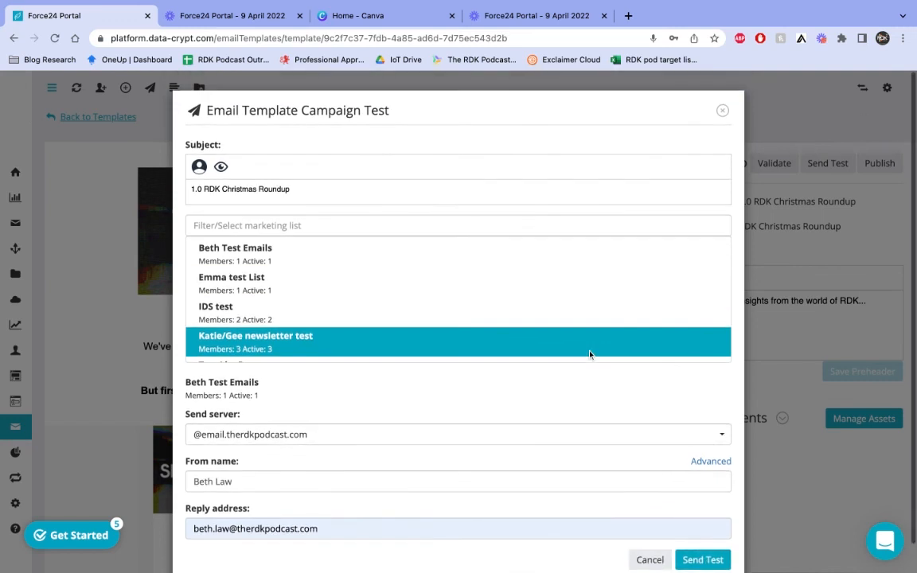
pyautogui.click(245, 191)
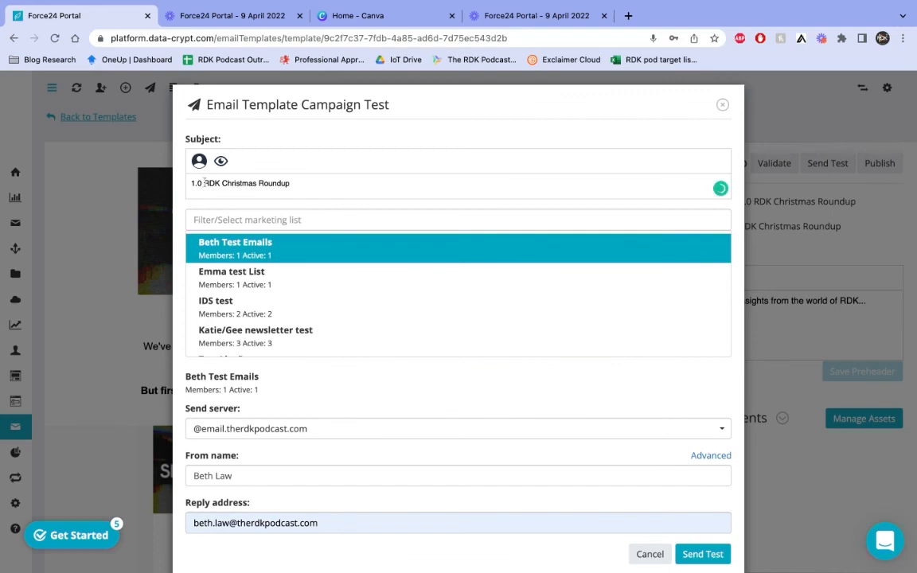
pyautogui.press('BackSpace')
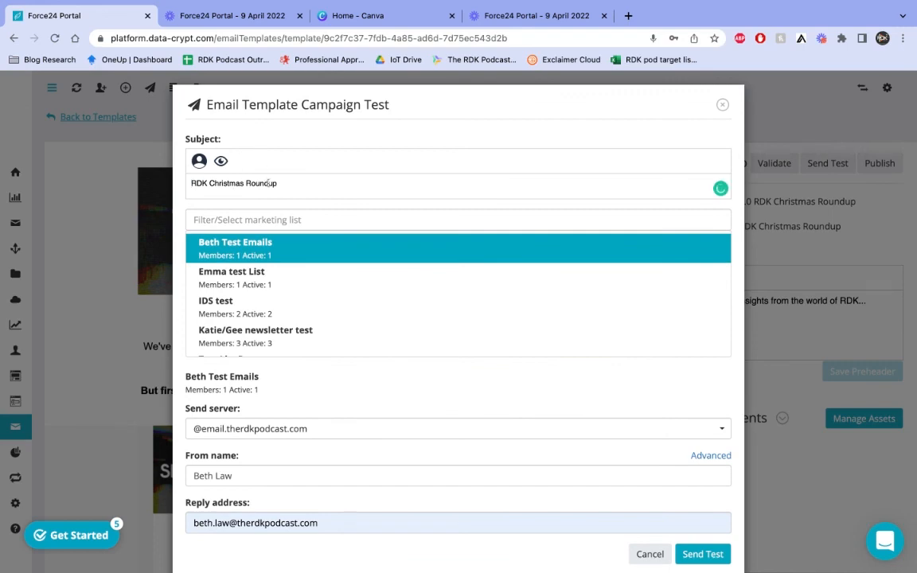
pyautogui.scroll(-1, 308, 207)
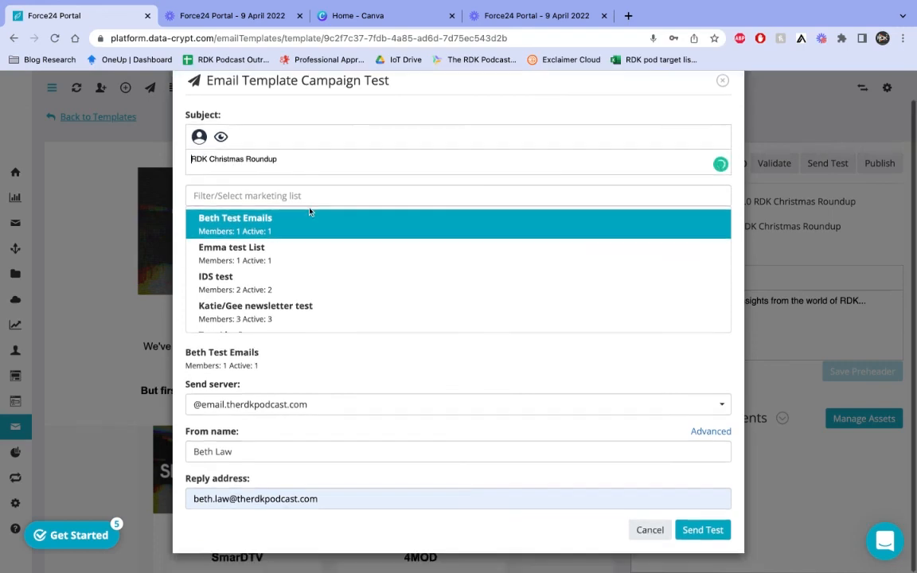
pyautogui.click(707, 540)
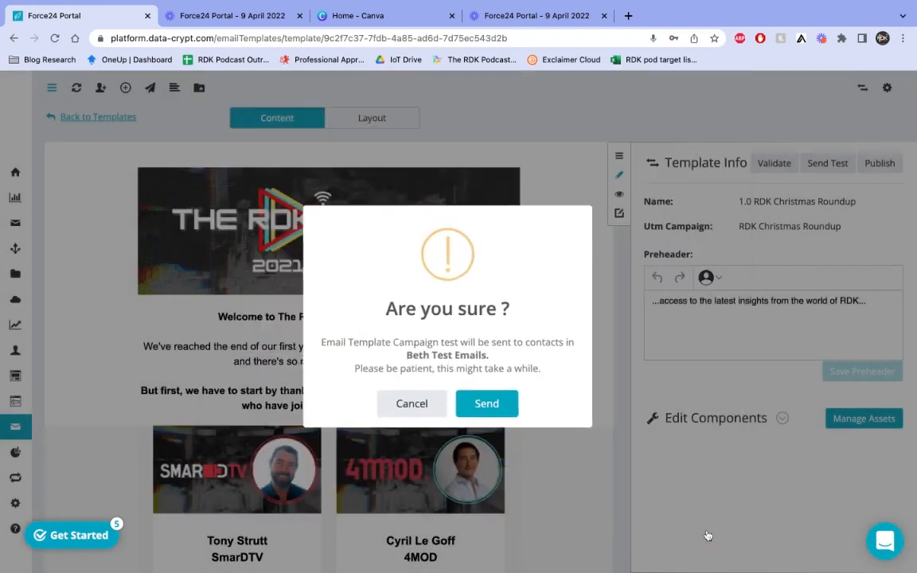
pyautogui.click(491, 409)
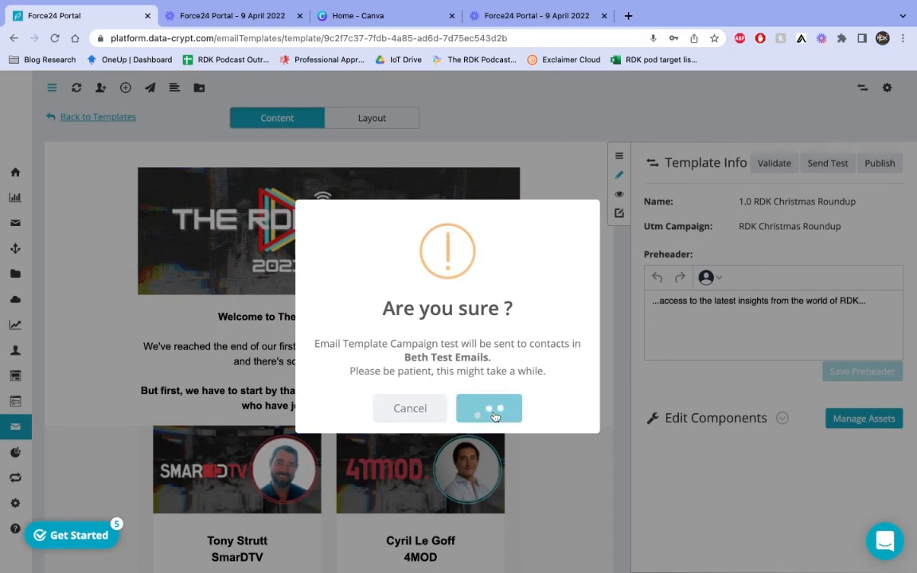